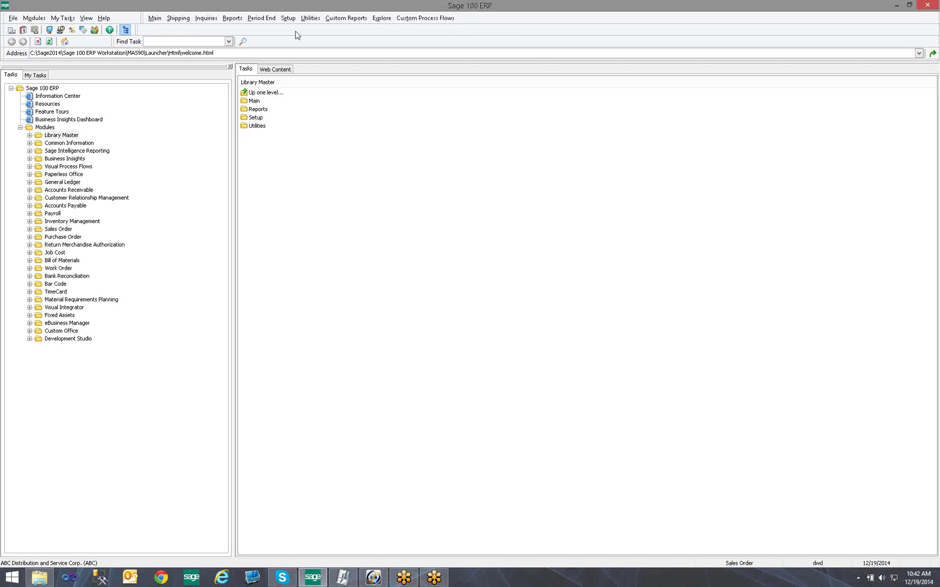
- Expand Accounts Receivable > Main and drag Customer Maintenance and Invoice Printing onto the toolbar
click(30, 189)
click(39, 198)
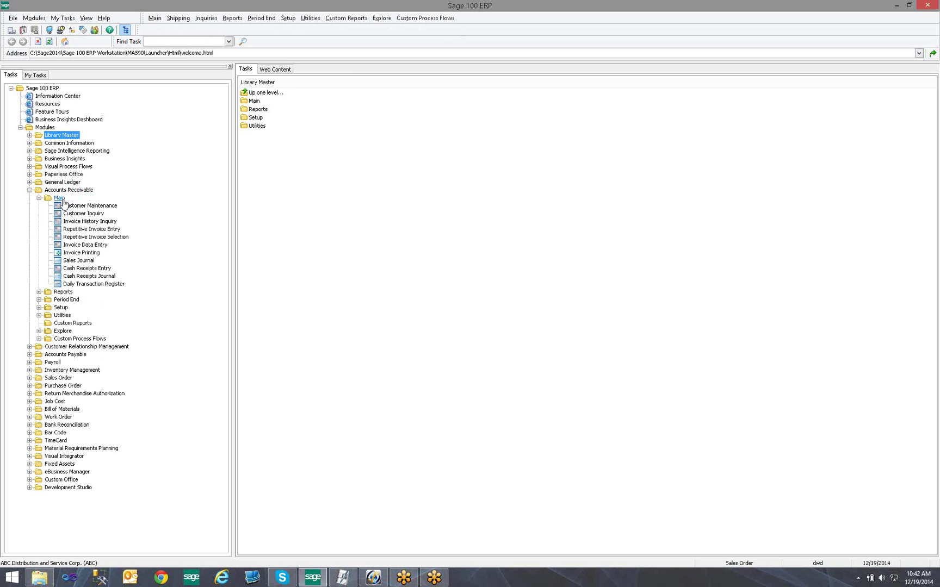
click(105, 209)
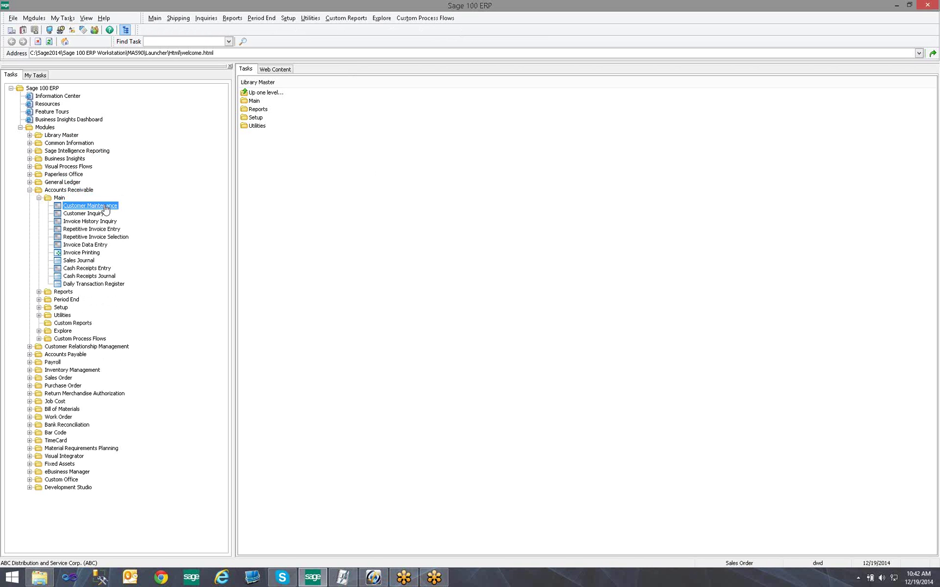
mouse_move(104, 209)
mouse_down()
mouse_move(139, 168)
mouse_move(155, 94)
mouse_move(153, 33)
mouse_up()
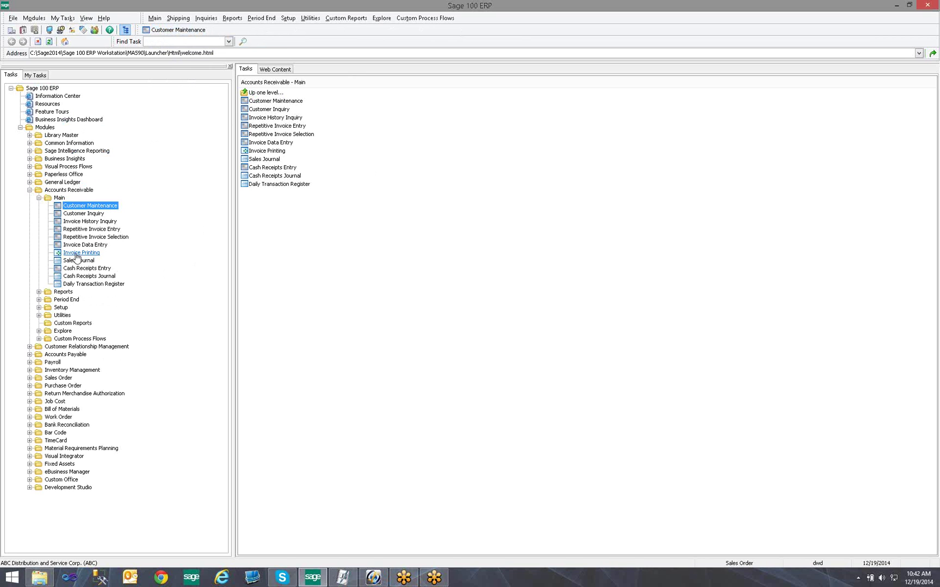
drag(78, 257, 227, 35)
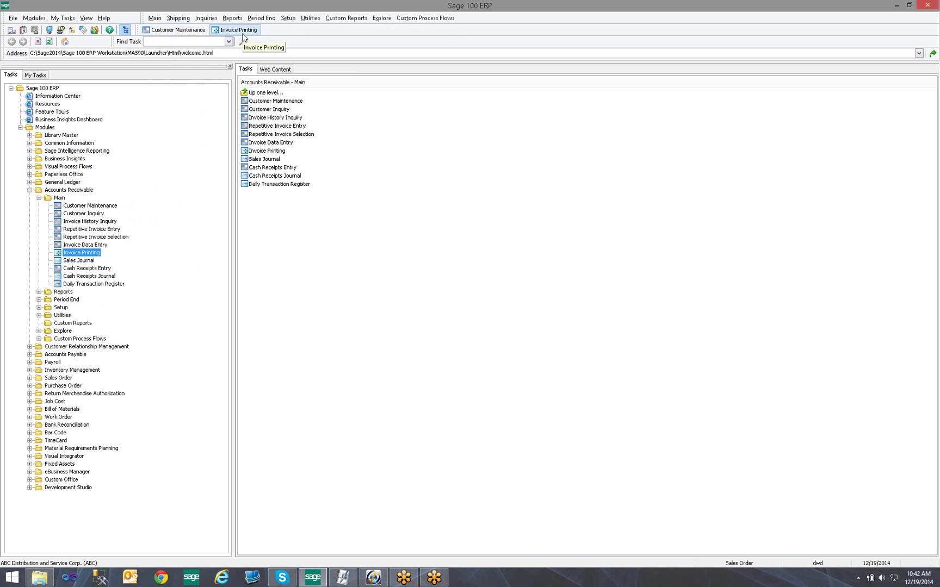
click(173, 31)
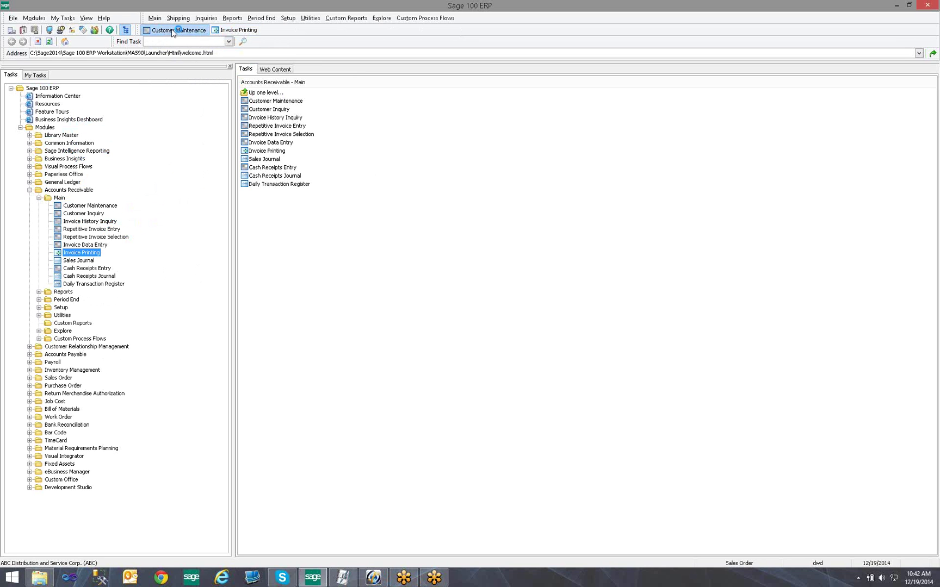
click(355, 206)
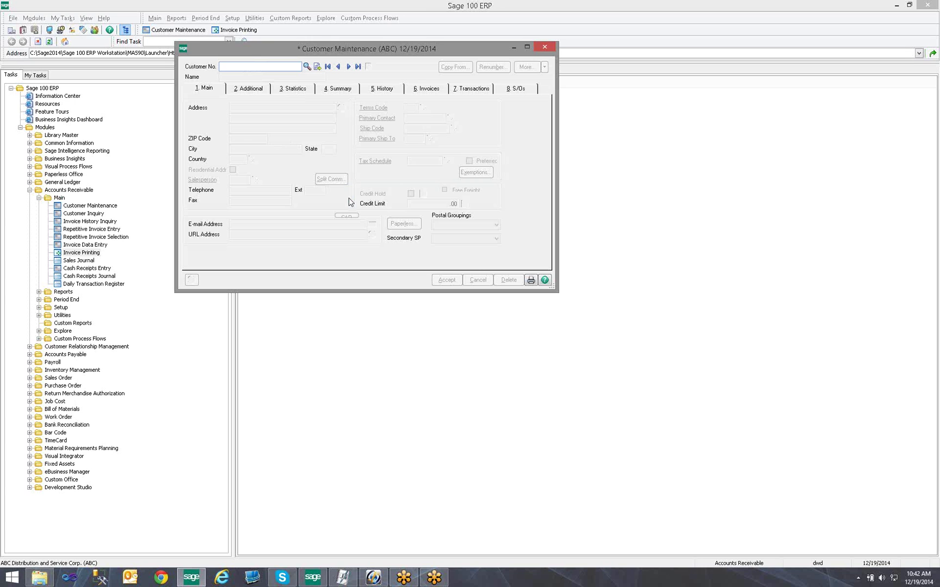
click(546, 47)
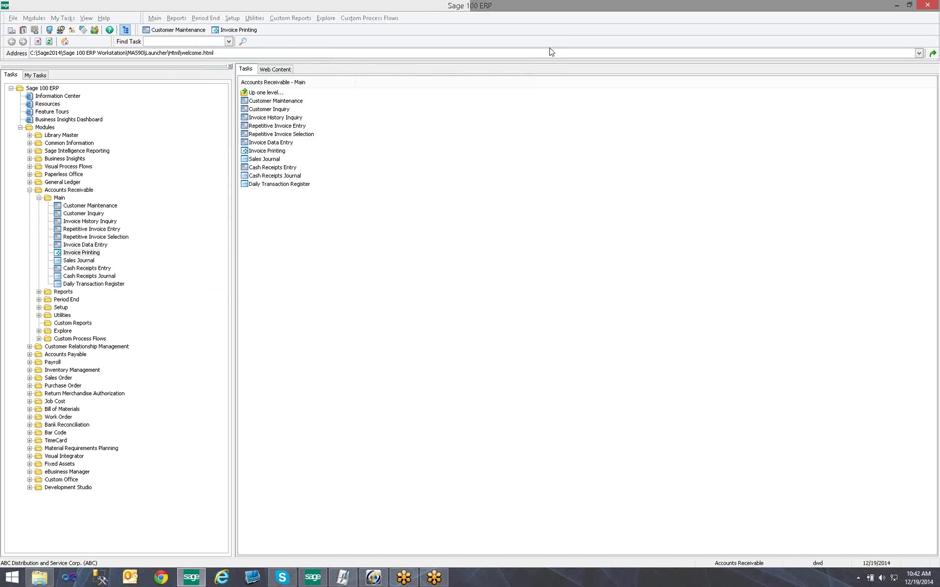
click(238, 30)
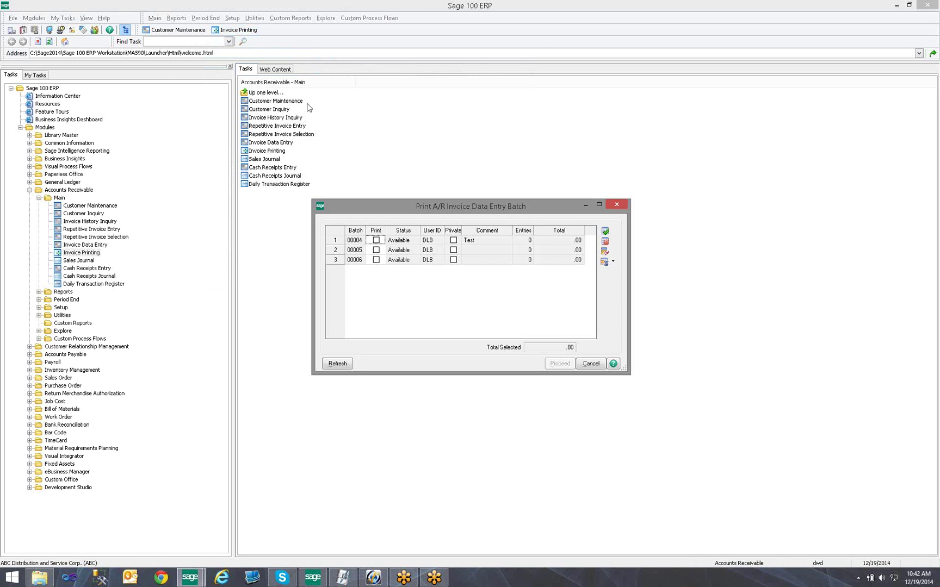
click(617, 206)
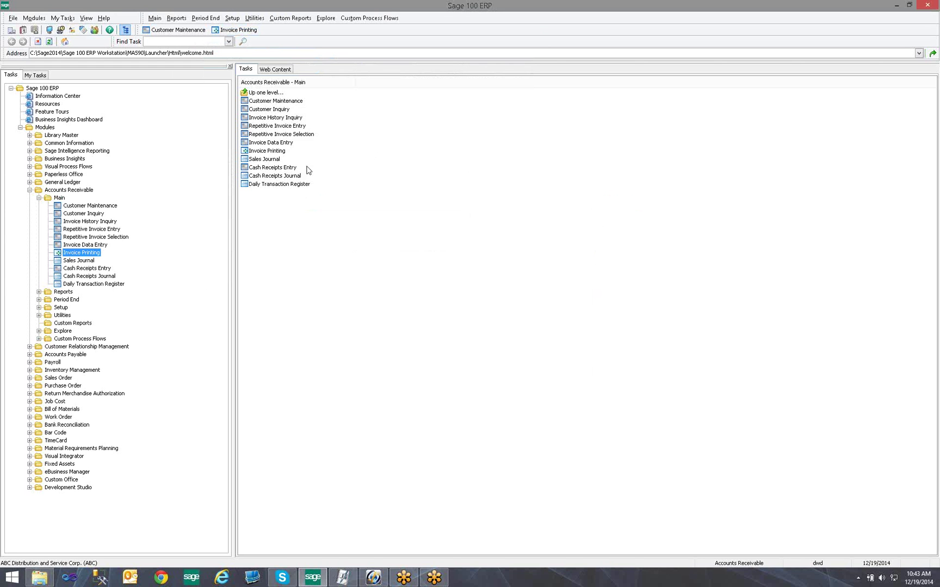
- Add Sales Order > Main > Sales Order Entry as a toolbar task shortcut, then test-launch and close it
right_click(302, 31)
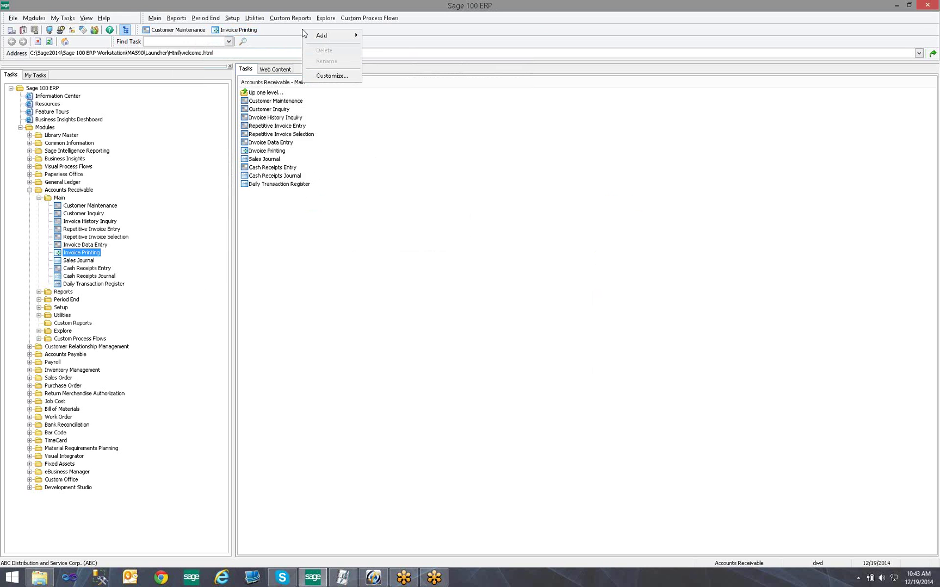
mouse_move(341, 37)
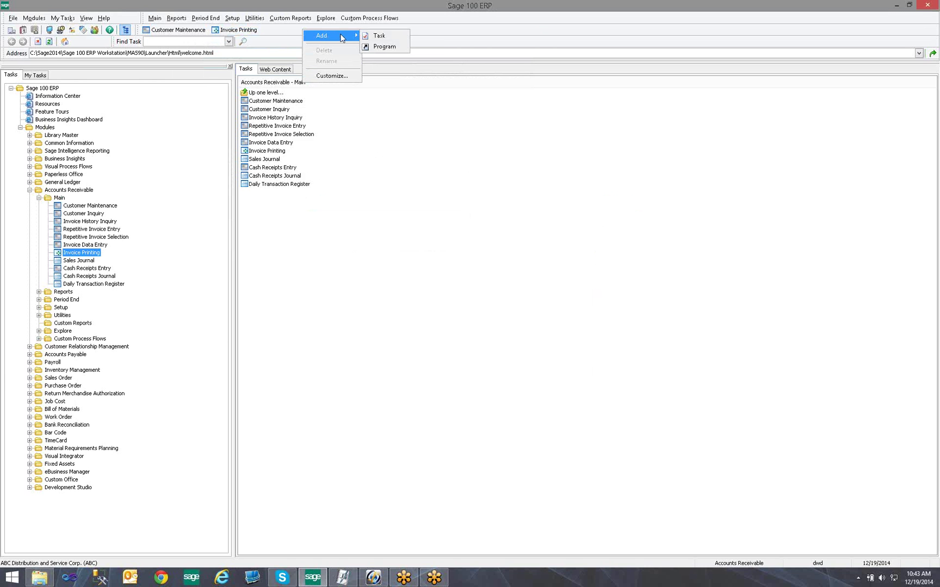
click(401, 36)
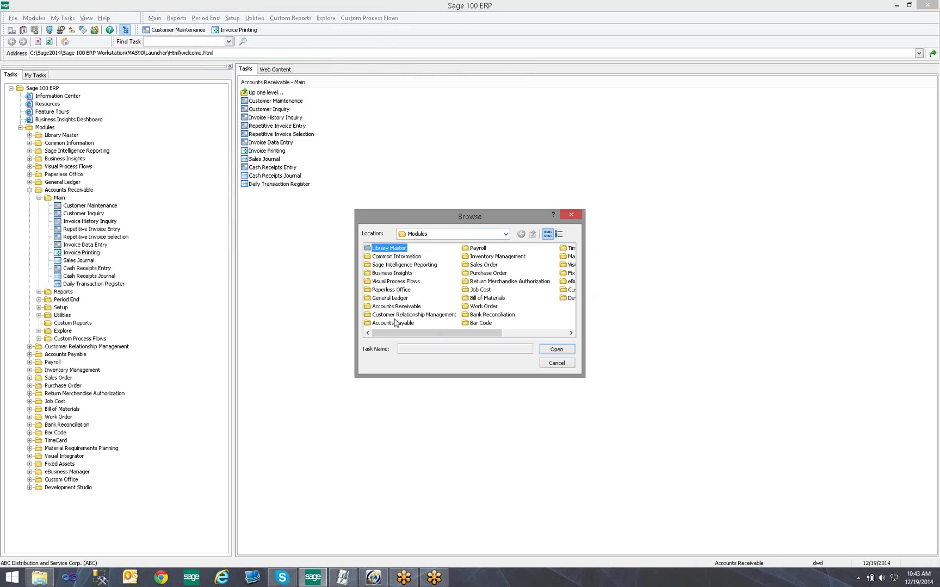
click(491, 266)
double_click(491, 265)
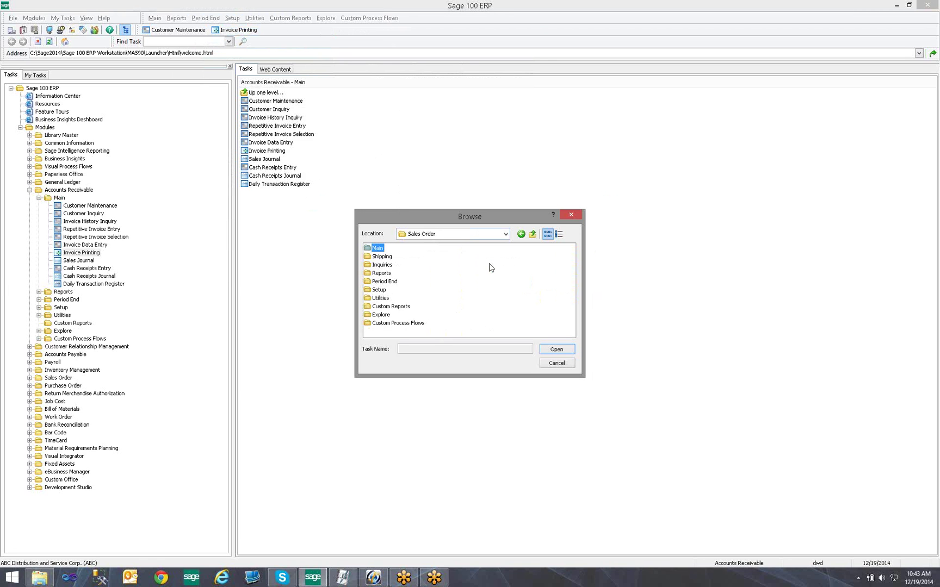
double_click(379, 250)
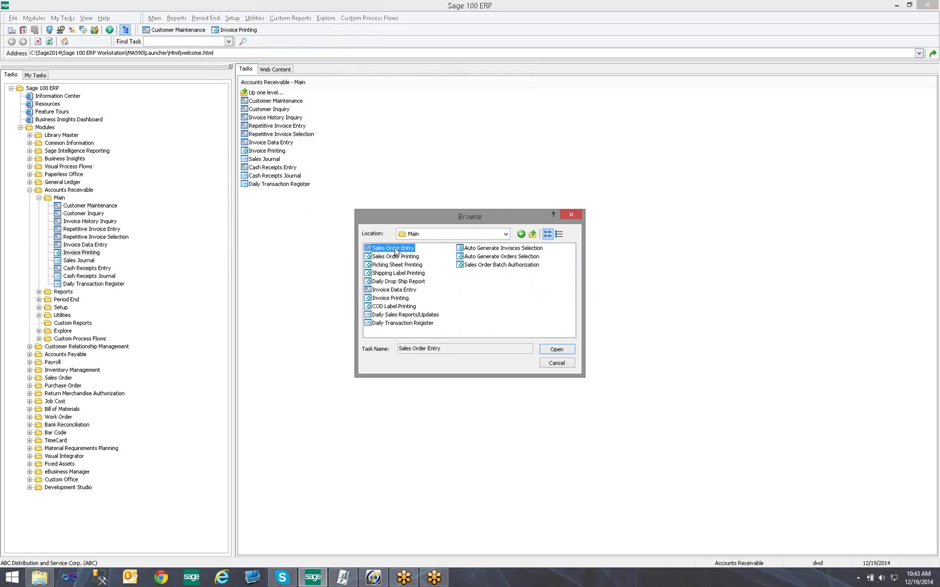
click(561, 350)
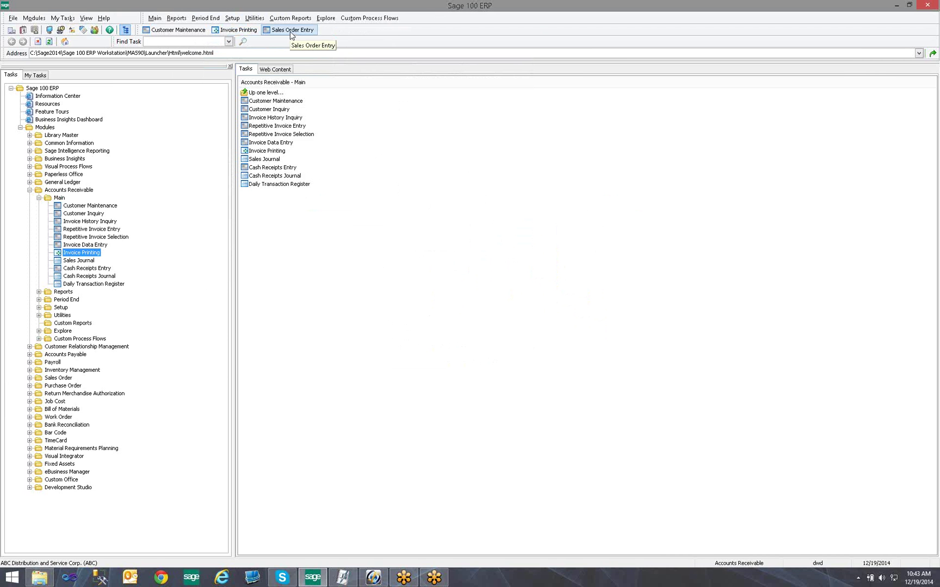
click(292, 31)
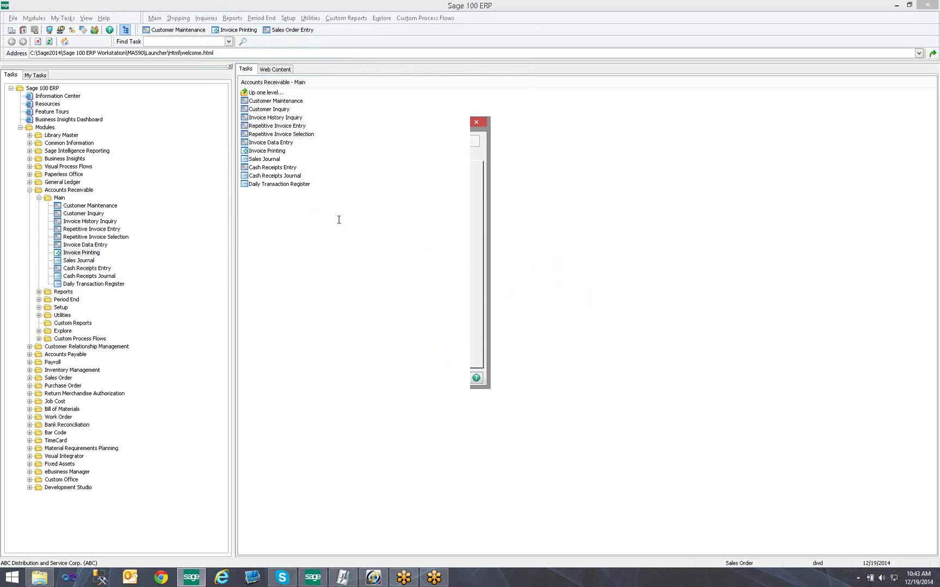
click(476, 122)
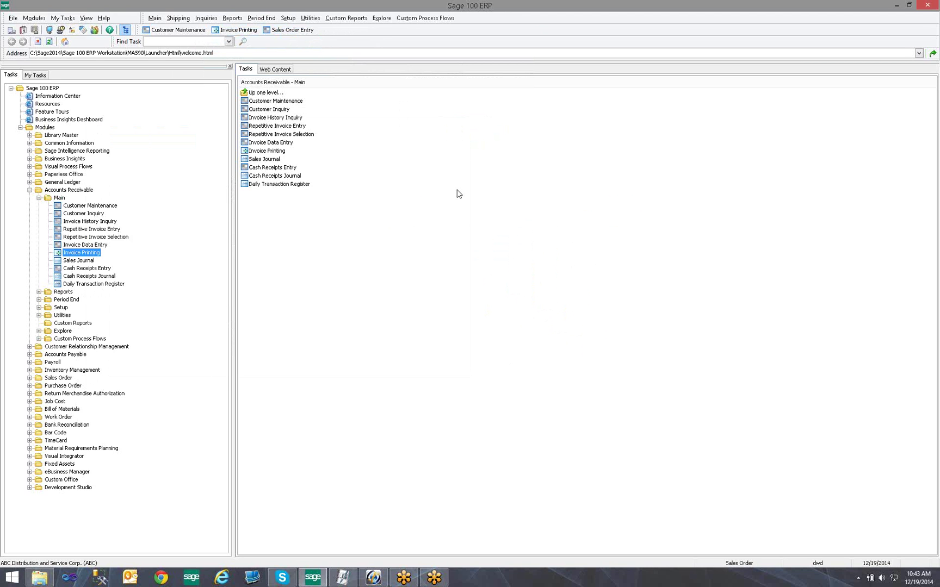
- Delete the Sales Order Entry and Invoice Printing toolbar buttons, confirming each deletion with Yes
right_click(290, 32)
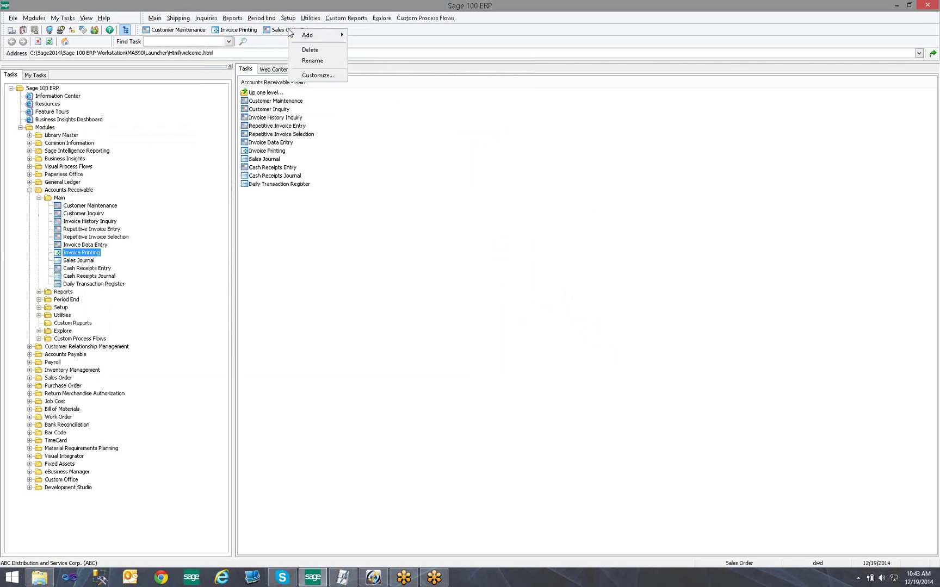
click(309, 50)
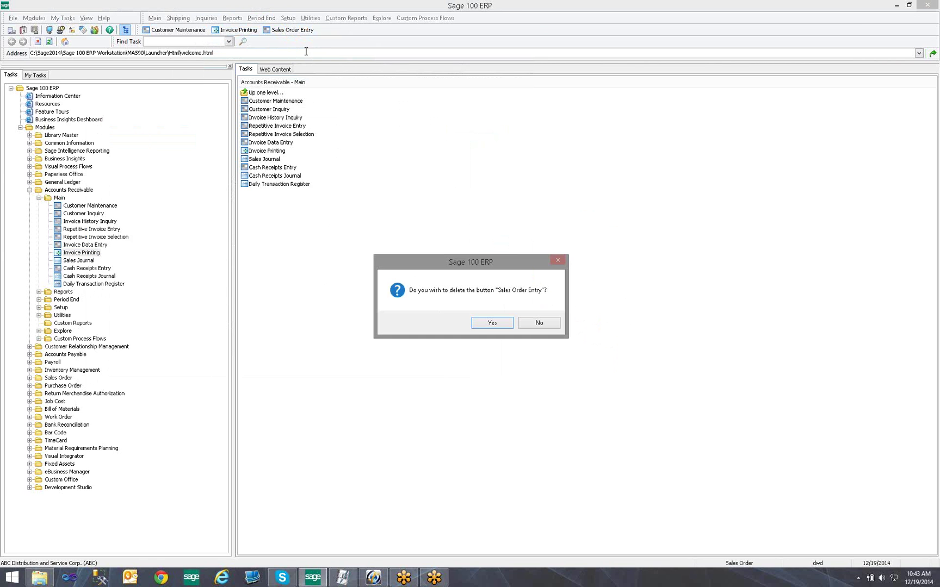
click(492, 324)
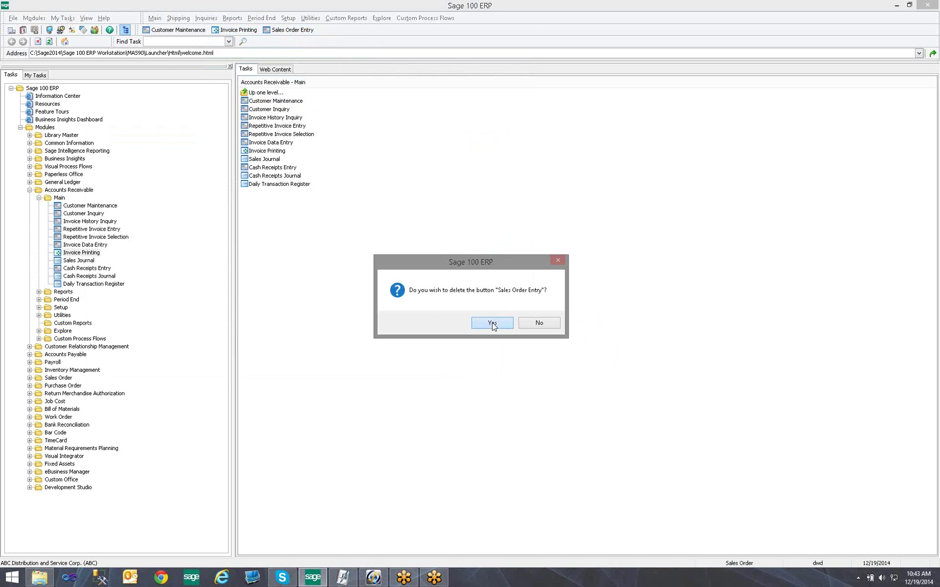
right_click(236, 33)
click(249, 51)
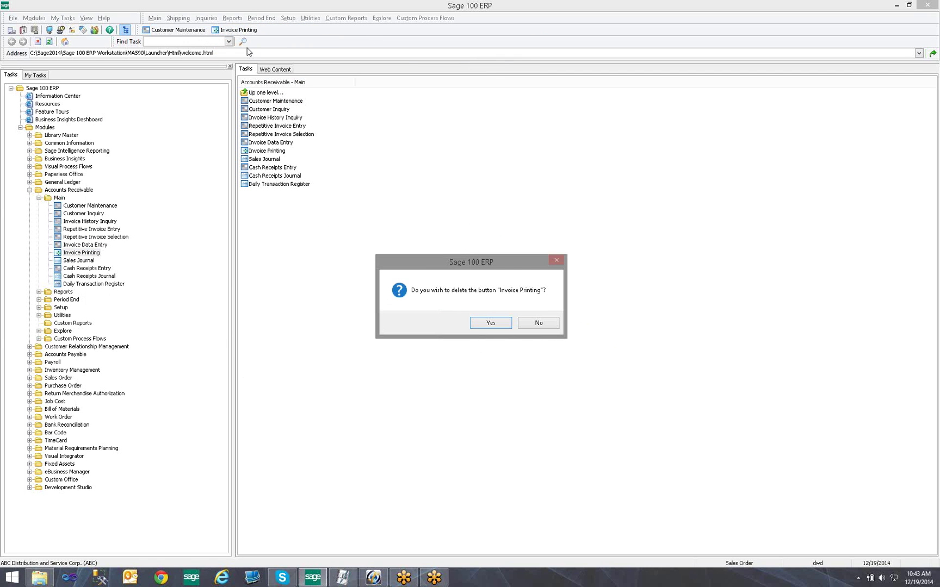
click(492, 325)
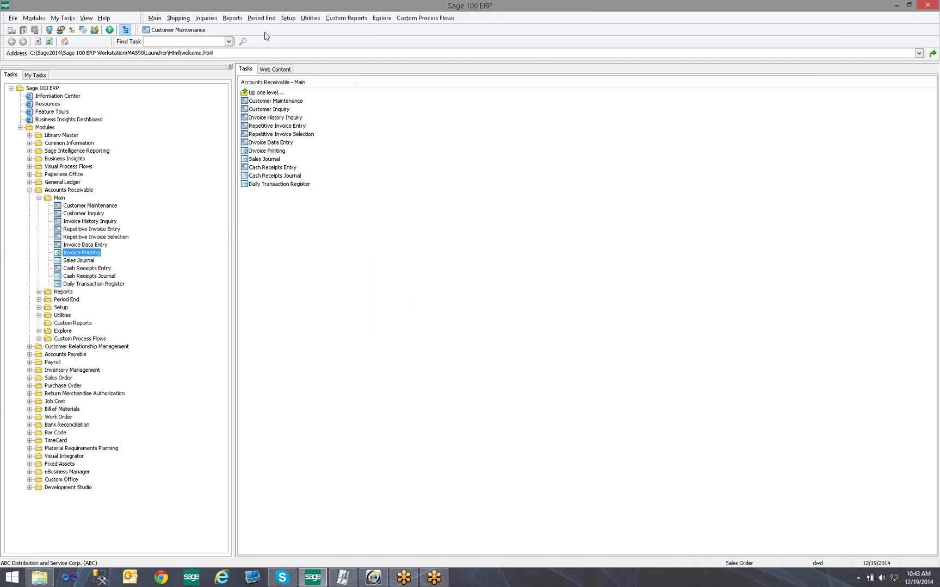
- Start a new program shortcut and browse to C:\Program Files (x86)\Microsoft Office\Office14
right_click(293, 34)
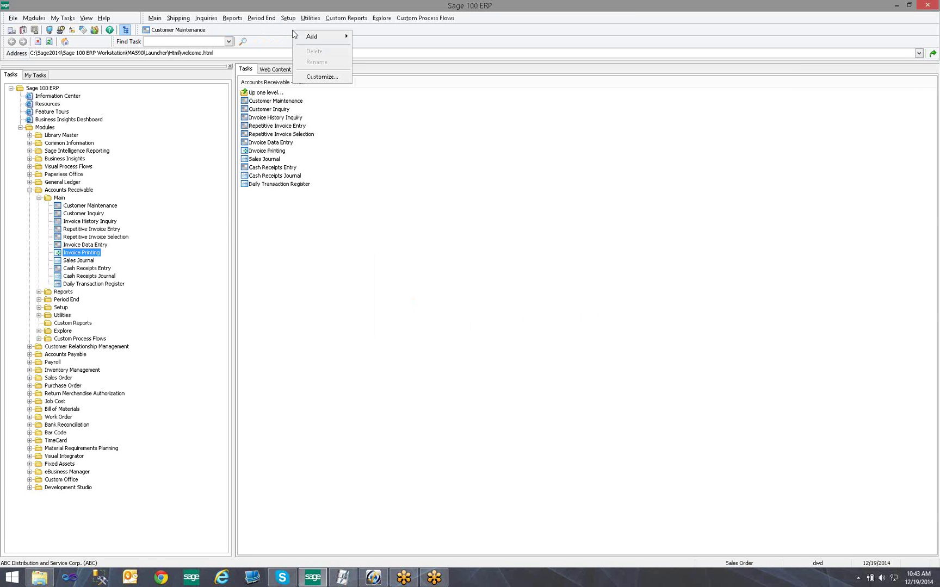
mouse_move(322, 39)
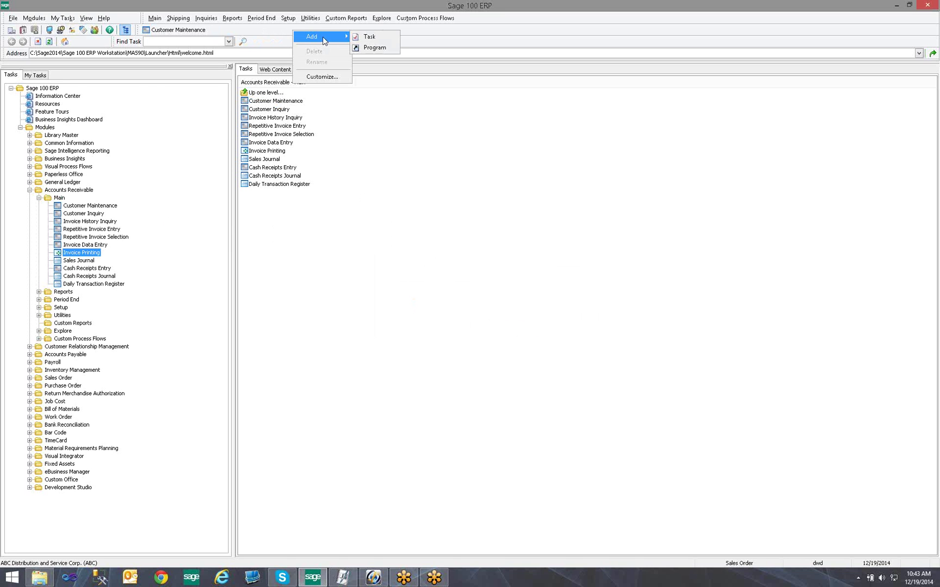
click(388, 50)
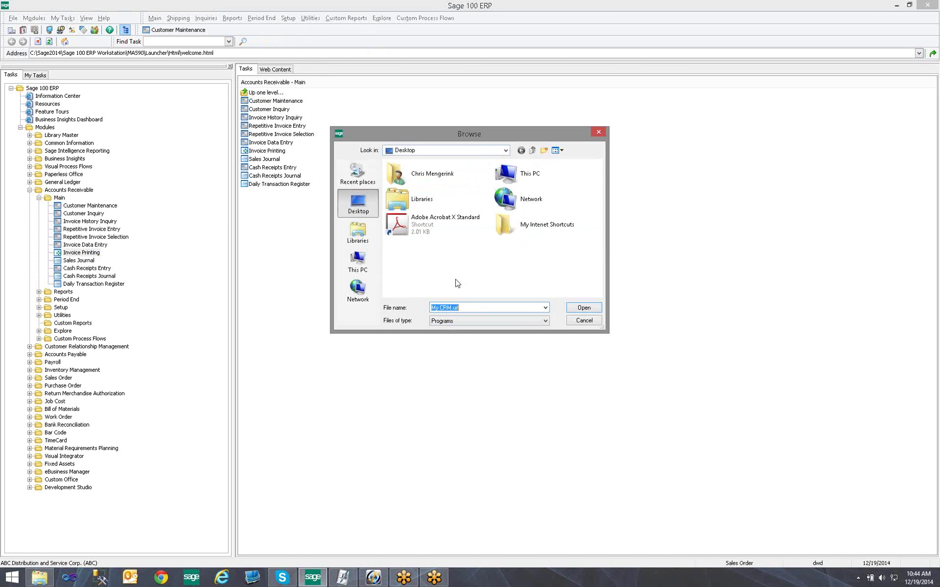
click(361, 269)
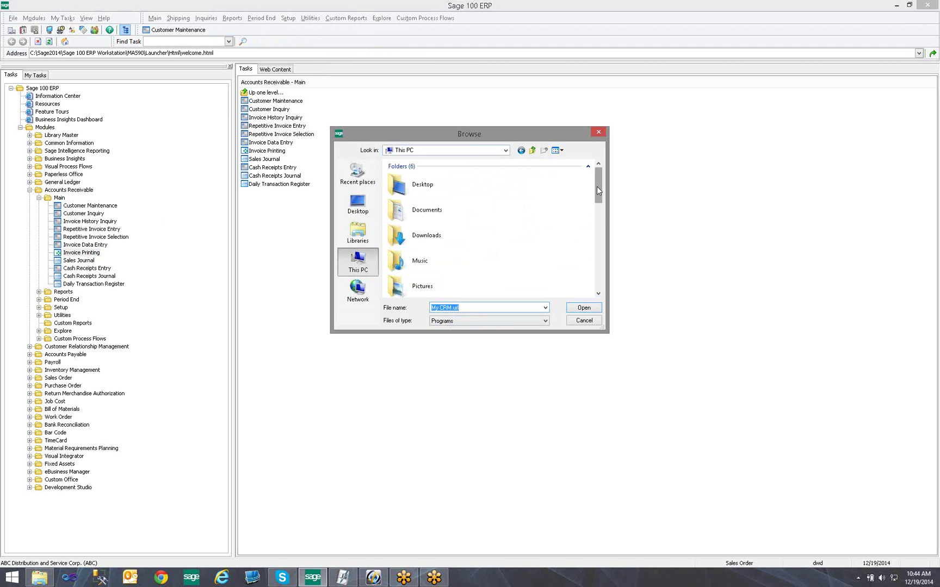
scroll(598, 186, down, 3)
double_click(421, 196)
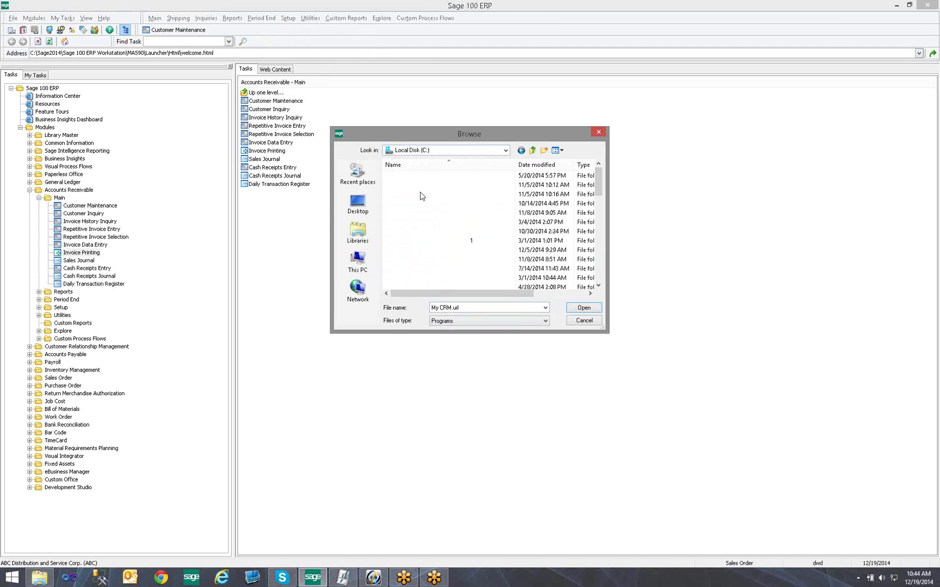
scroll(427, 250, down, 5)
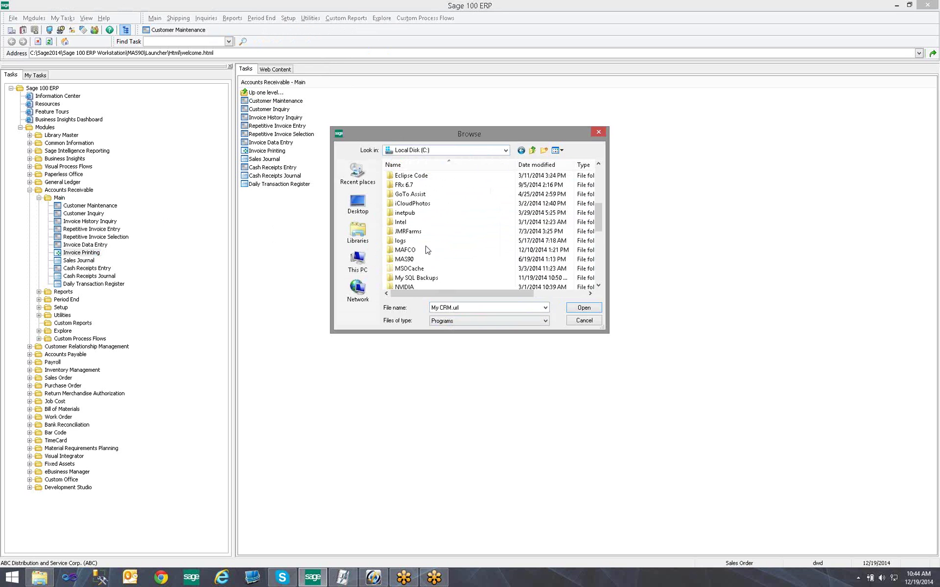
scroll(427, 249, down, 3)
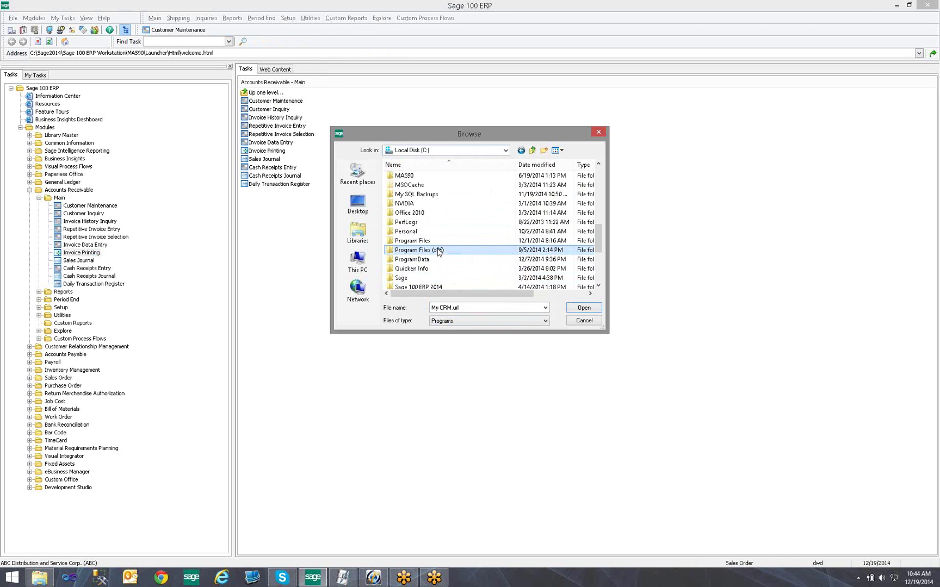
double_click(438, 250)
scroll(437, 251, down, 1)
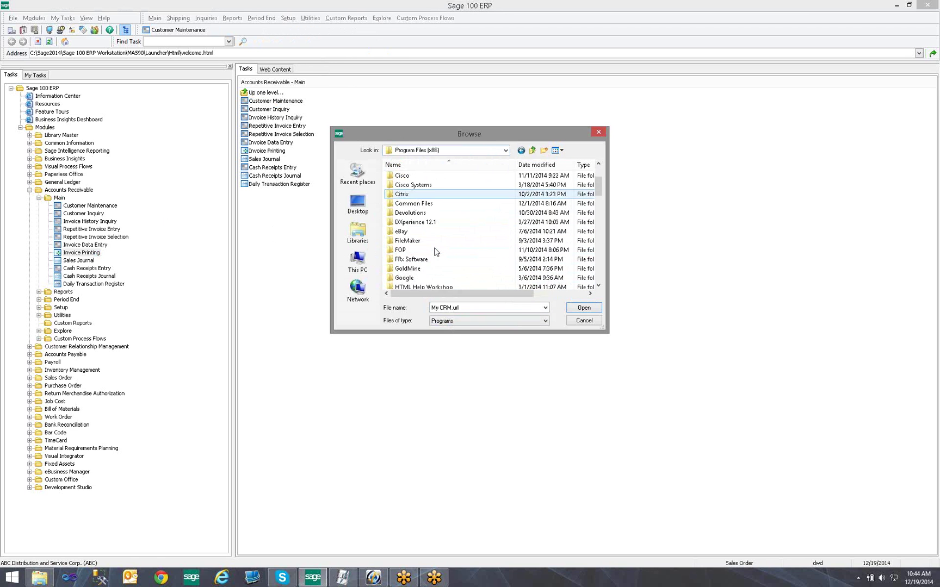
scroll(436, 251, down, 6)
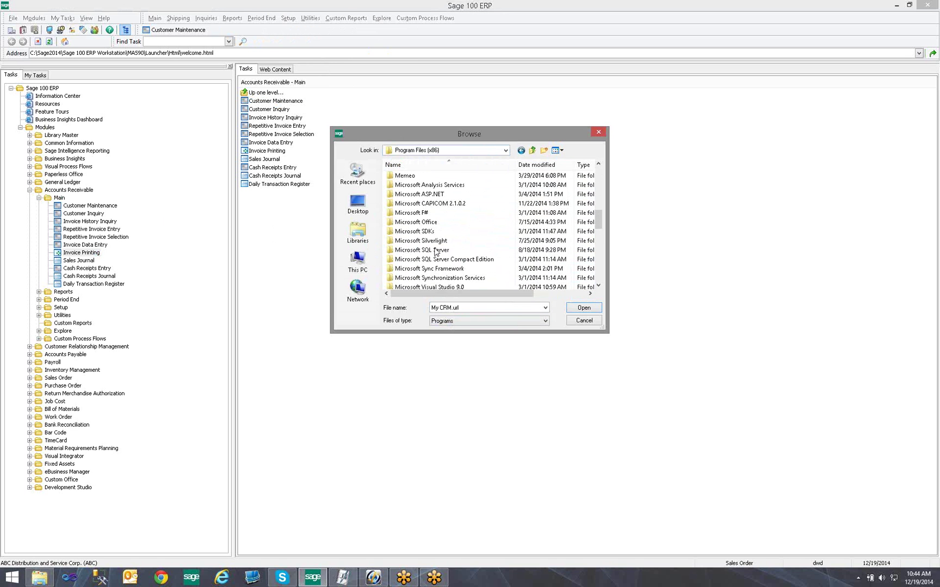
double_click(432, 222)
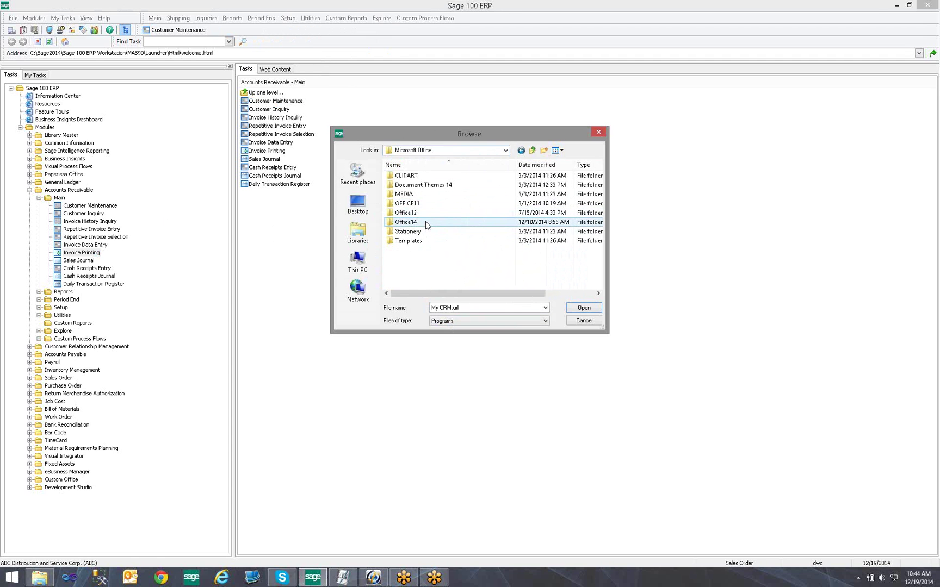
double_click(426, 224)
- Add EXCEL.EXE as the EXCEL toolbar shortcut, then test-launch Excel and close it
scroll(427, 228, down, 1)
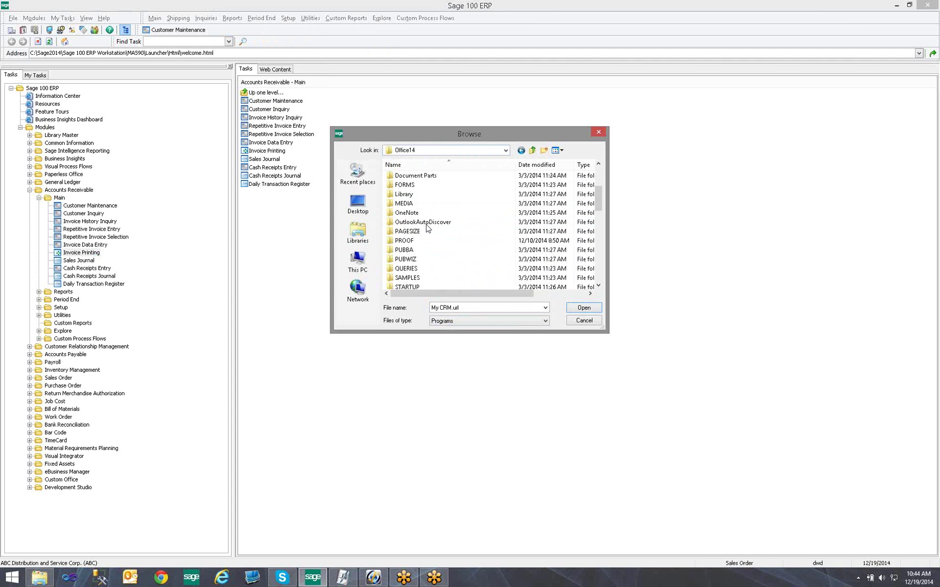
scroll(424, 223, down, 6)
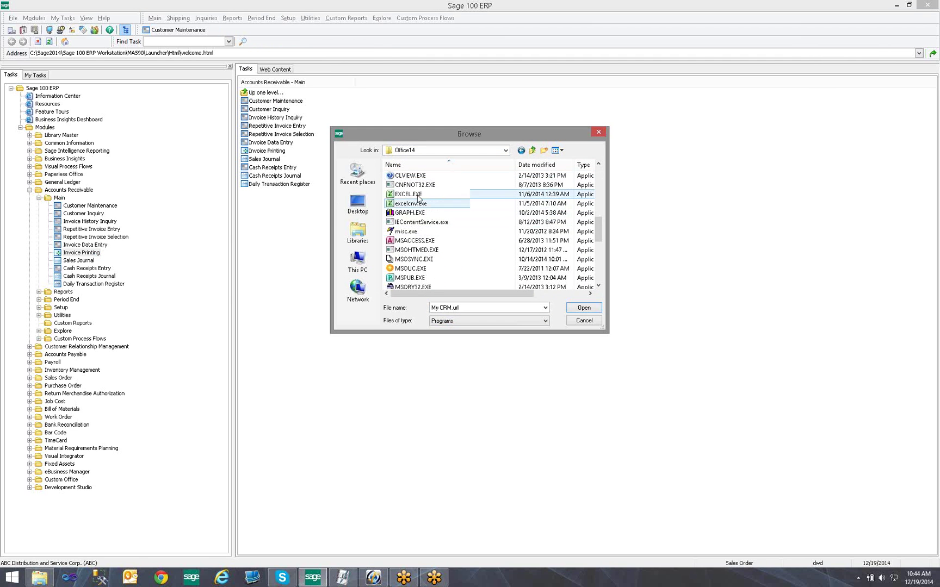
click(417, 194)
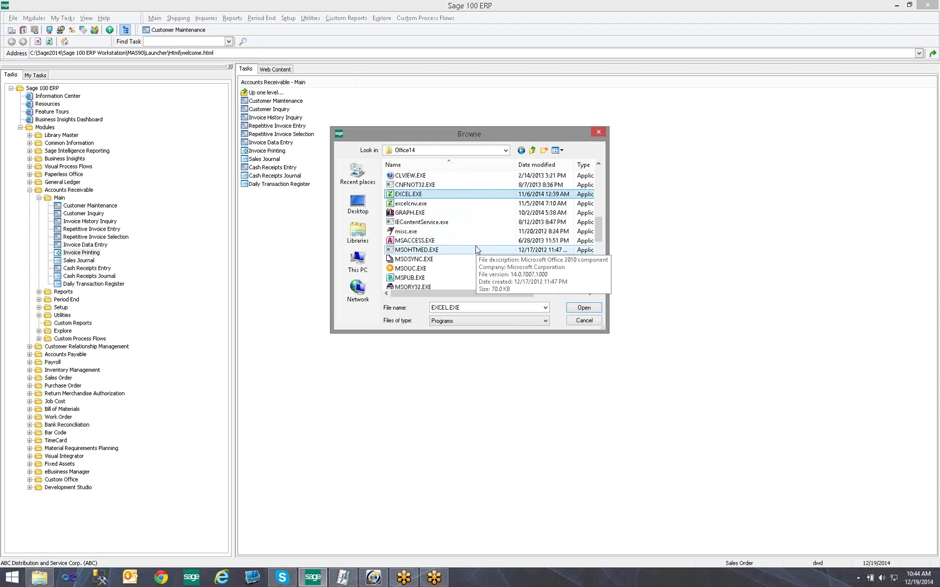
click(589, 309)
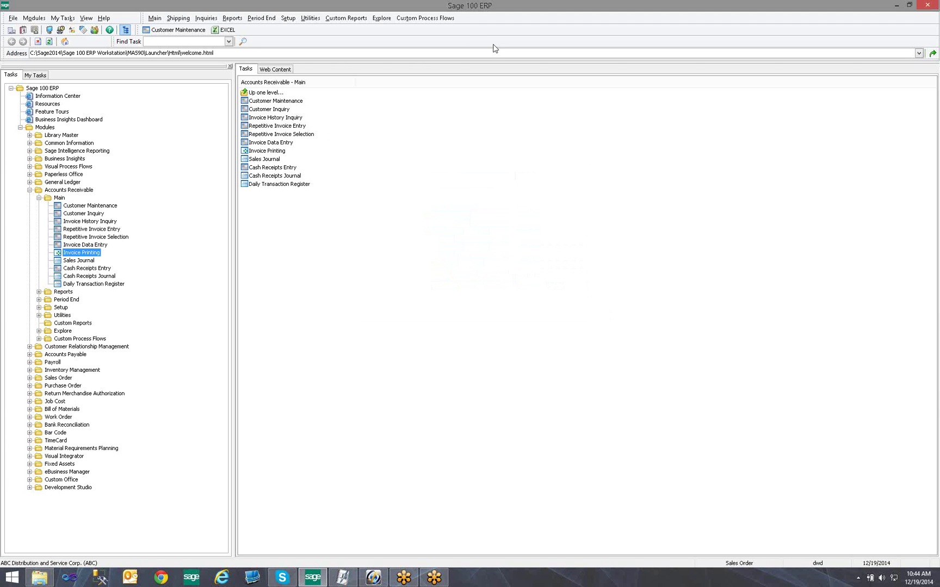
click(227, 30)
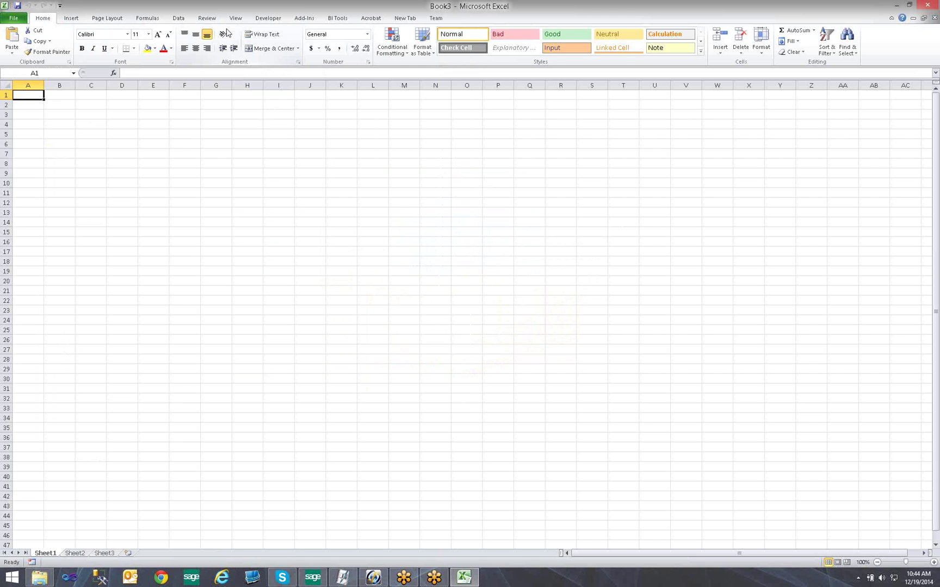
click(927, 6)
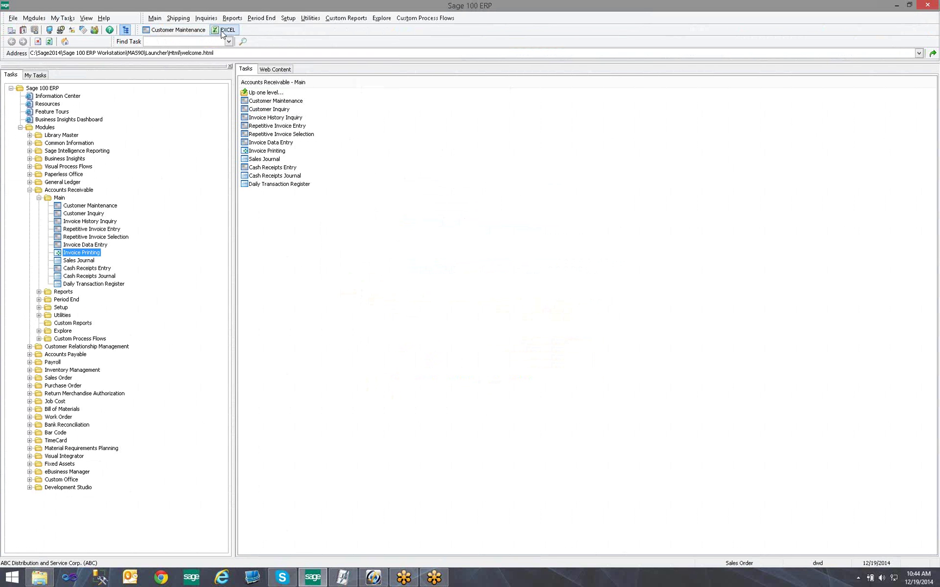
- Add a program shortcut targeting the Desktop's Adobe Acrobat X Standard link, creating the Acrobat button
right_click(287, 34)
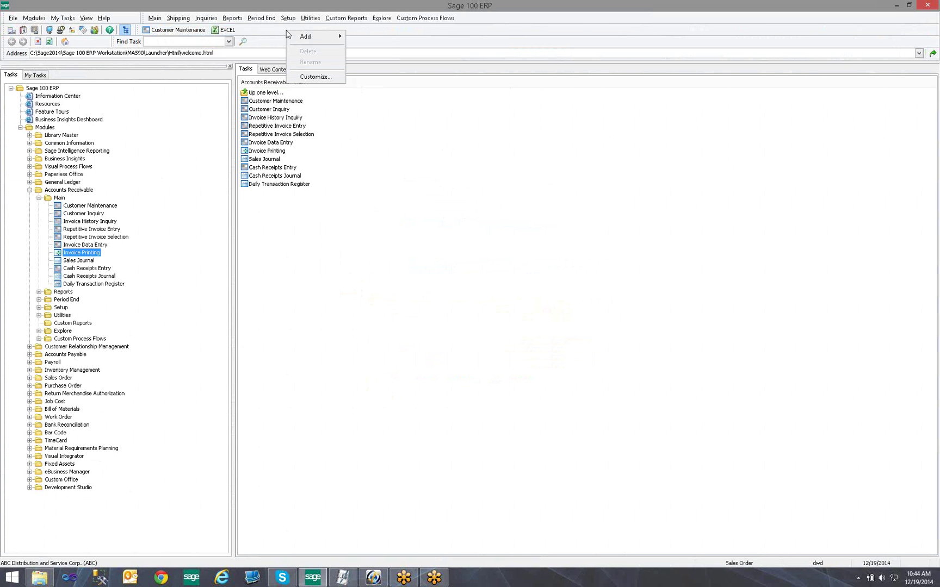
mouse_move(309, 42)
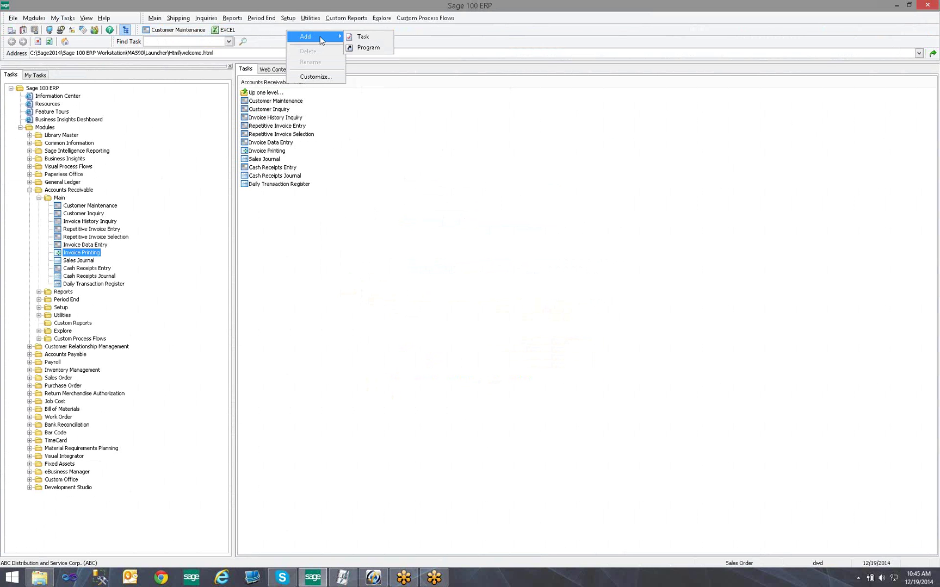
click(367, 48)
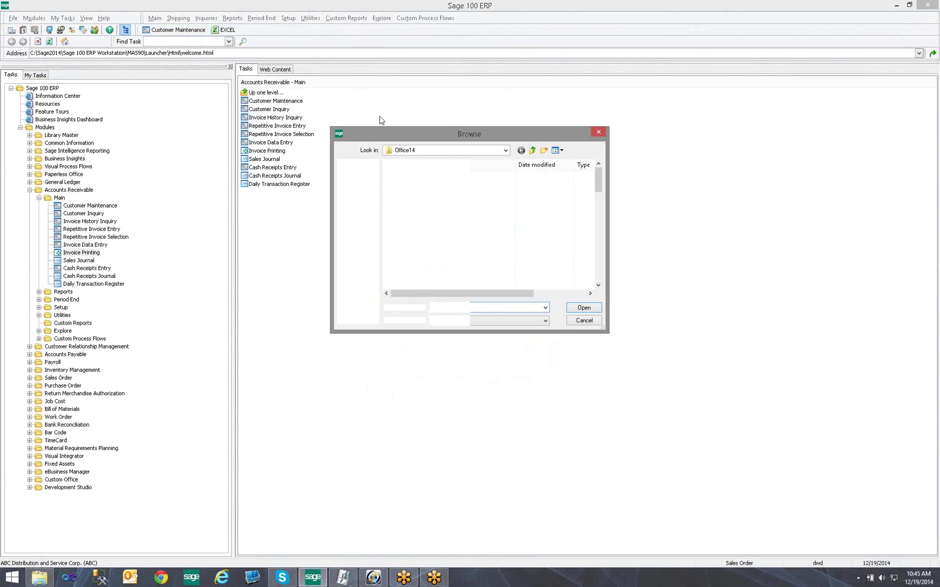
click(362, 206)
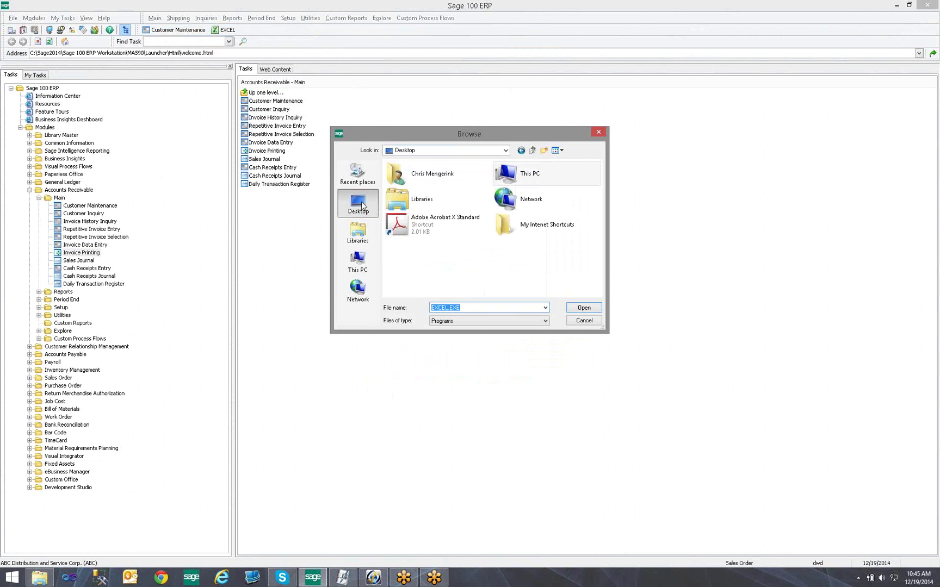
click(438, 230)
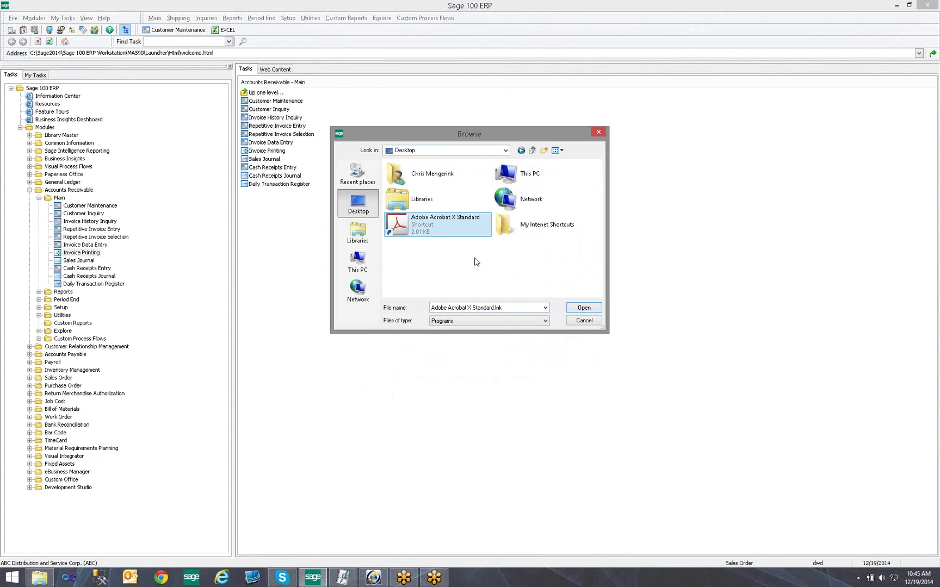
click(584, 308)
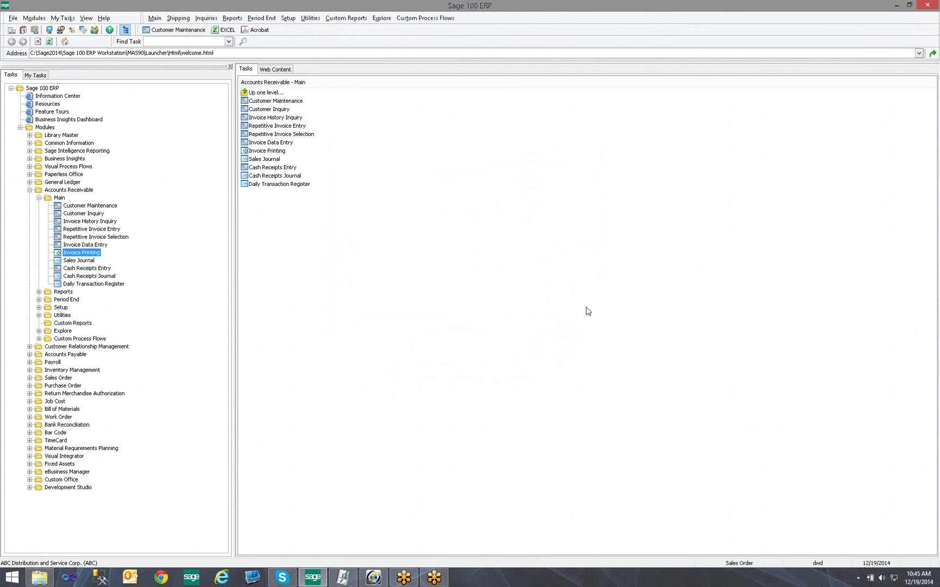
- Test-launch and close Acrobat, then confirm the shortcut keeps the name Acrobat in Rename
click(256, 31)
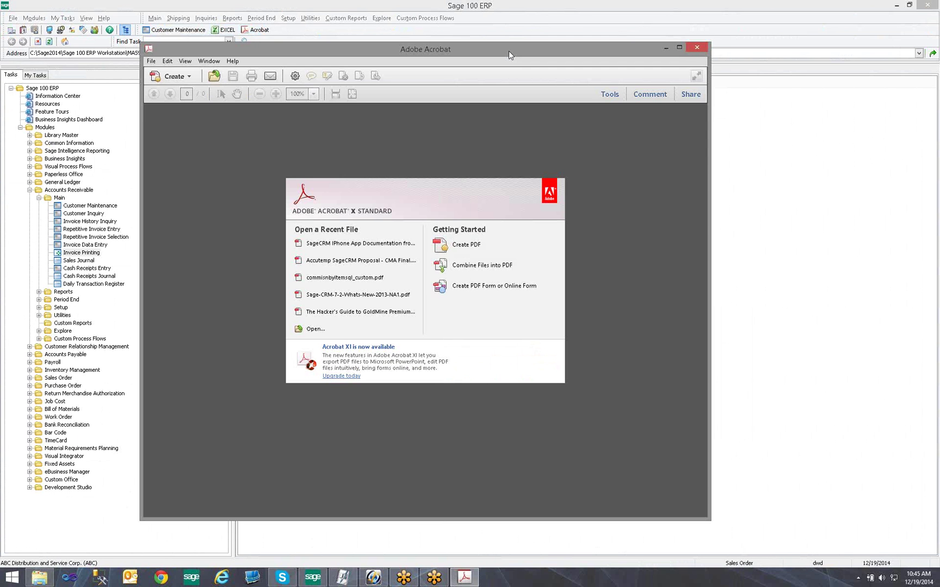
click(696, 48)
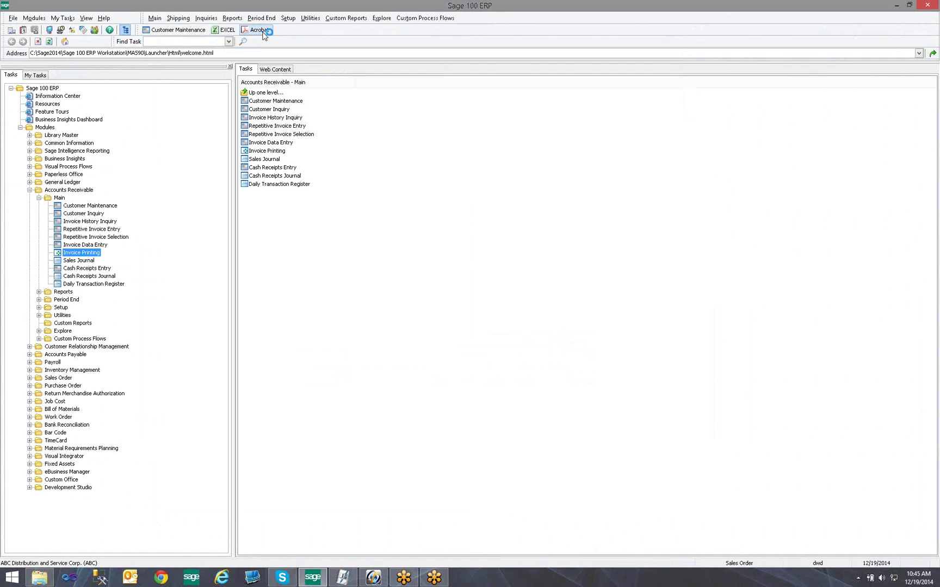
right_click(261, 34)
click(280, 63)
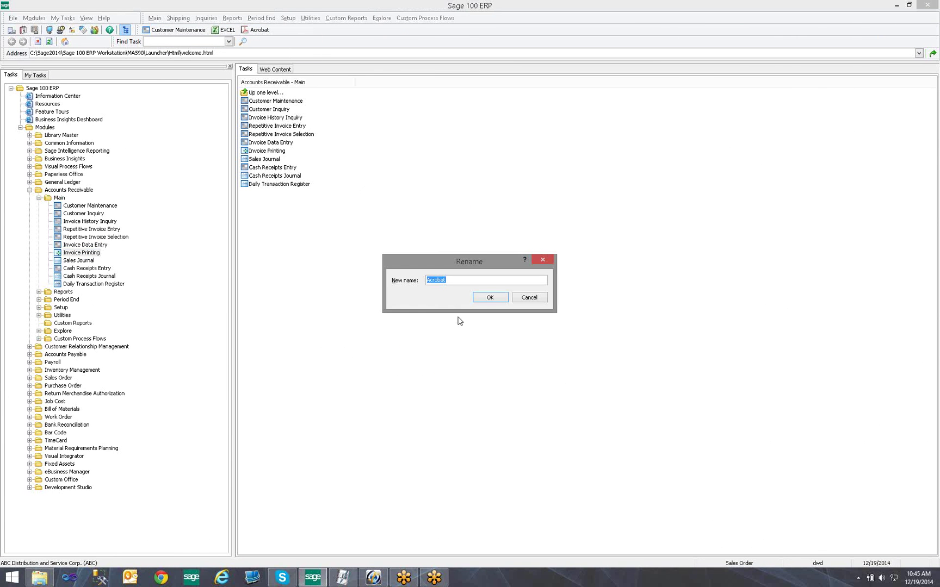
click(484, 298)
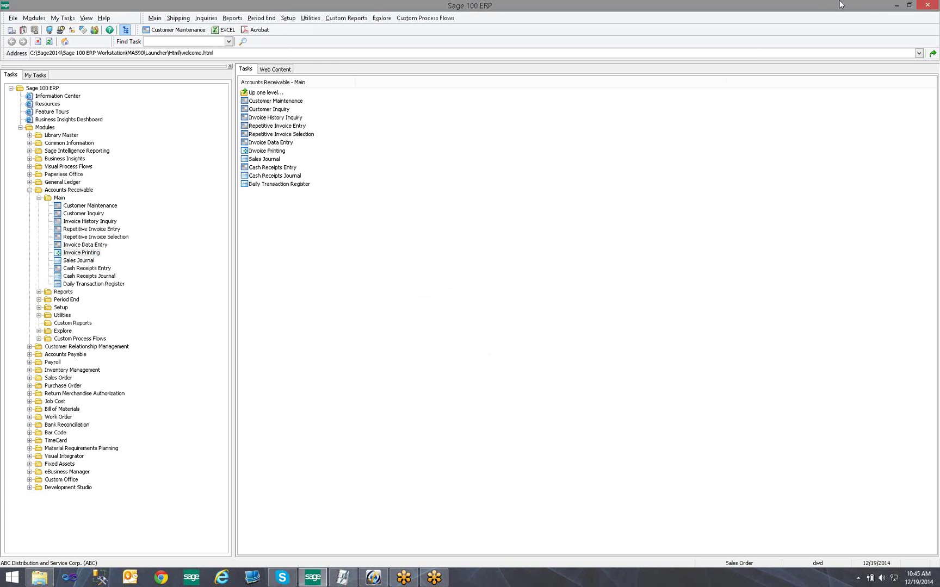
- Minimize Sage, open DWD Tech Group from the desktop's My Internet Shortcuts folder, then close both and restore Sage
click(896, 6)
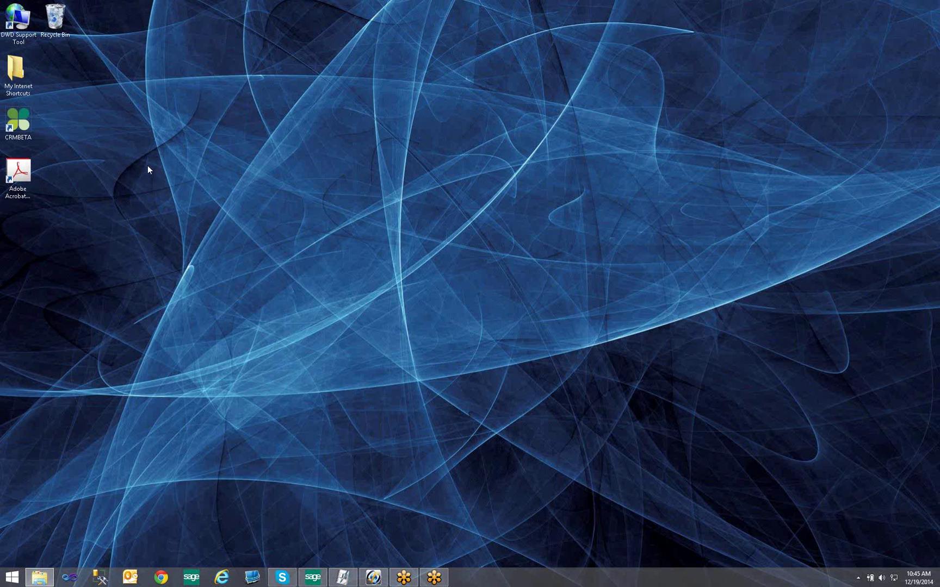
double_click(20, 93)
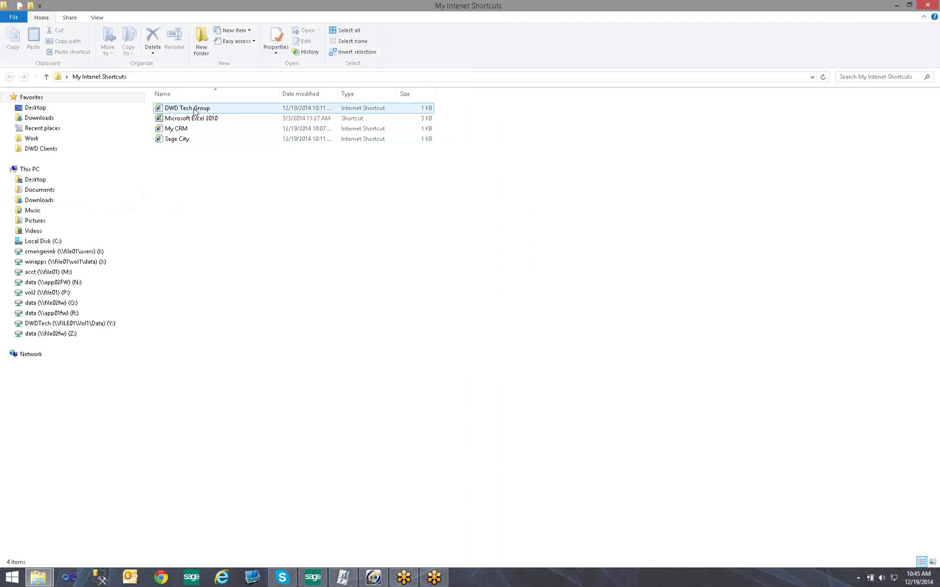
double_click(194, 112)
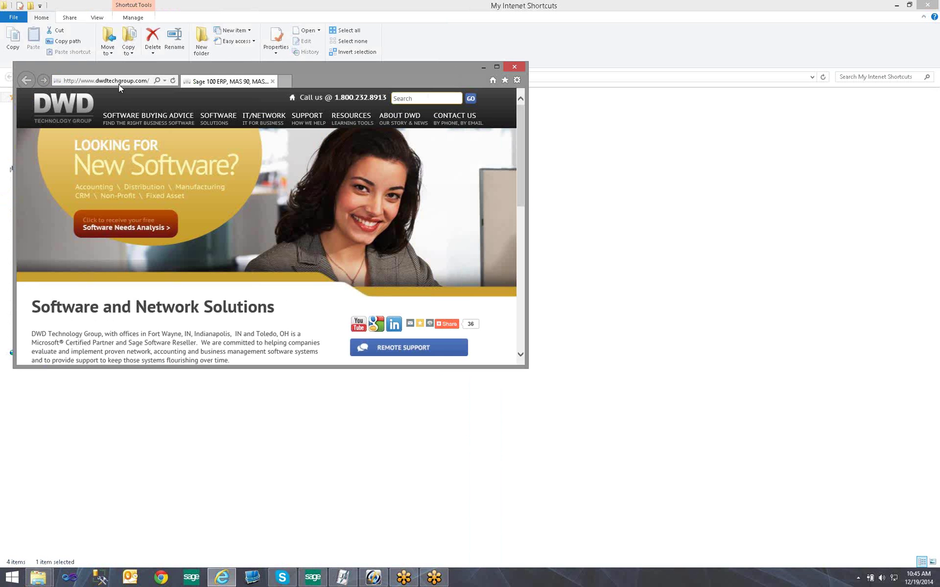
click(514, 67)
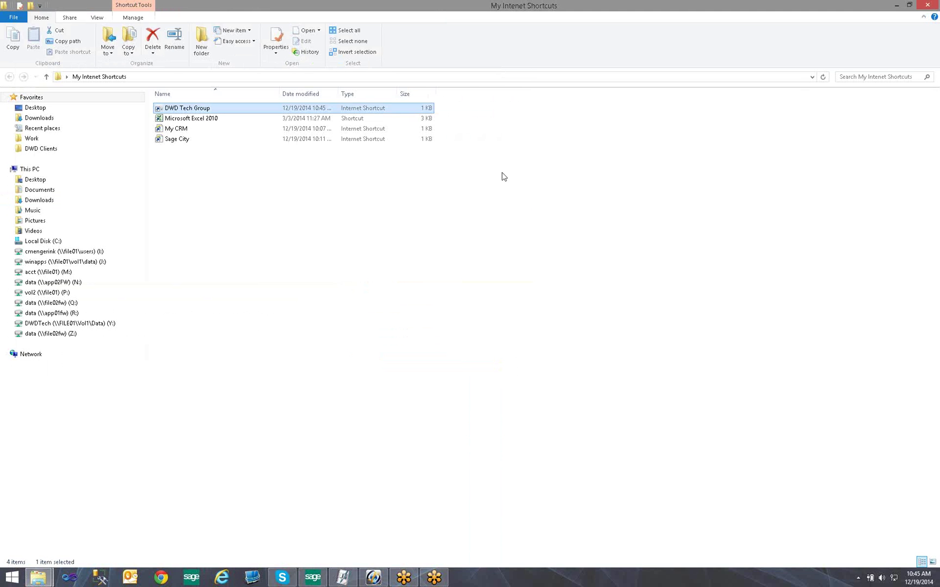
click(927, 6)
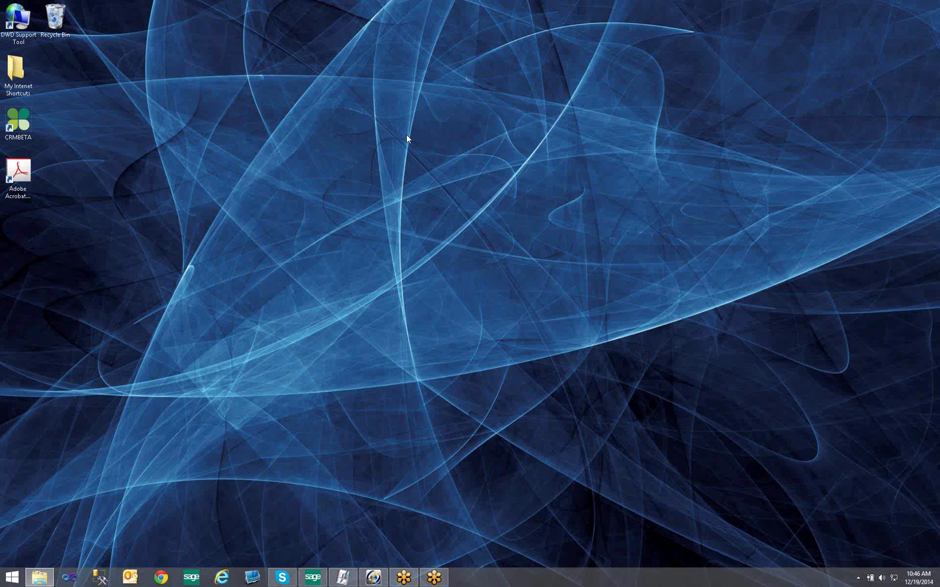
click(312, 578)
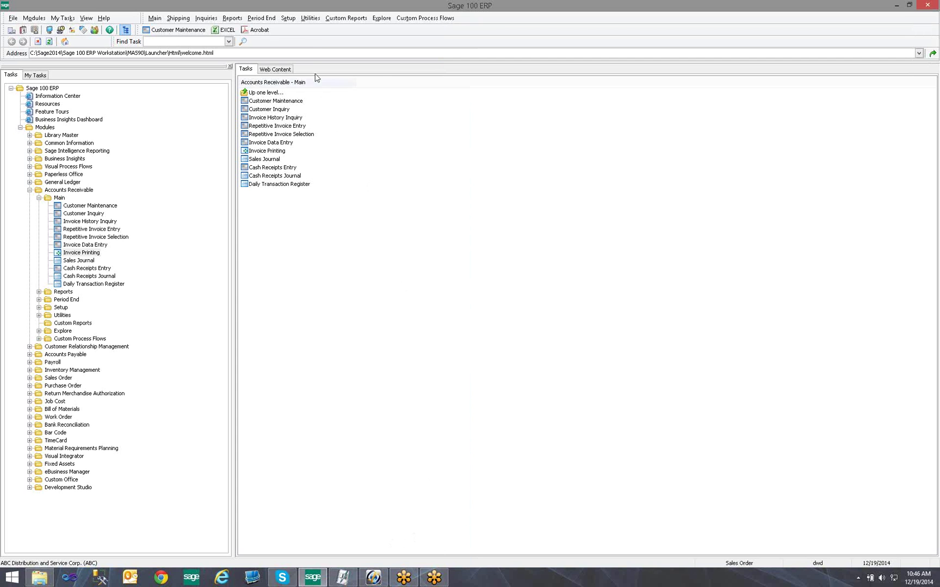
- Start a new program shortcut and browse to Desktop\My Internet Shortcuts
right_click(323, 33)
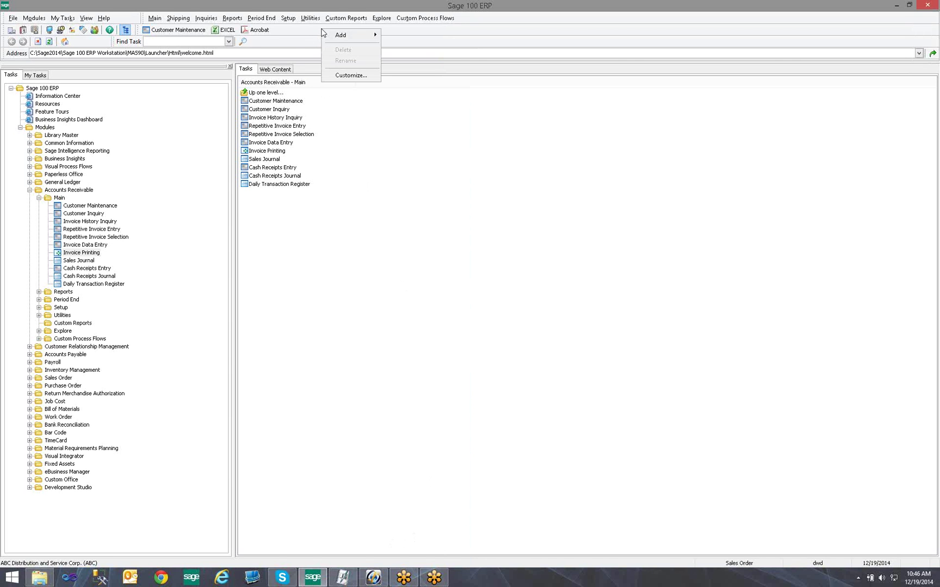
mouse_move(348, 35)
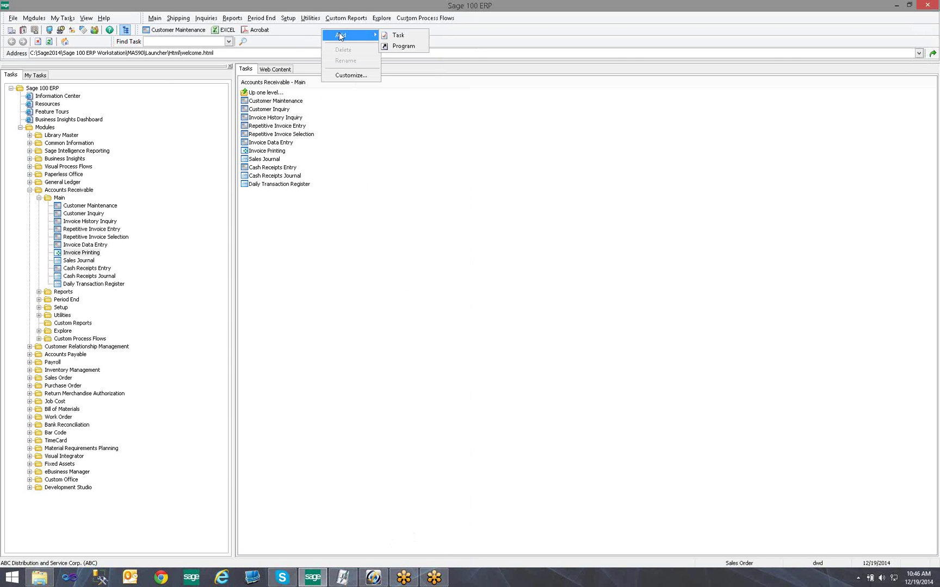
click(411, 46)
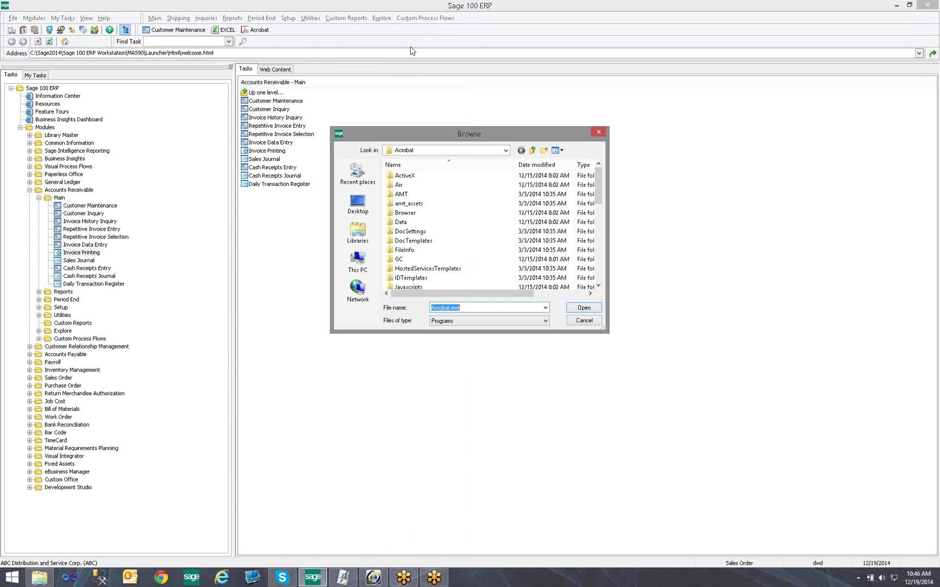
click(366, 217)
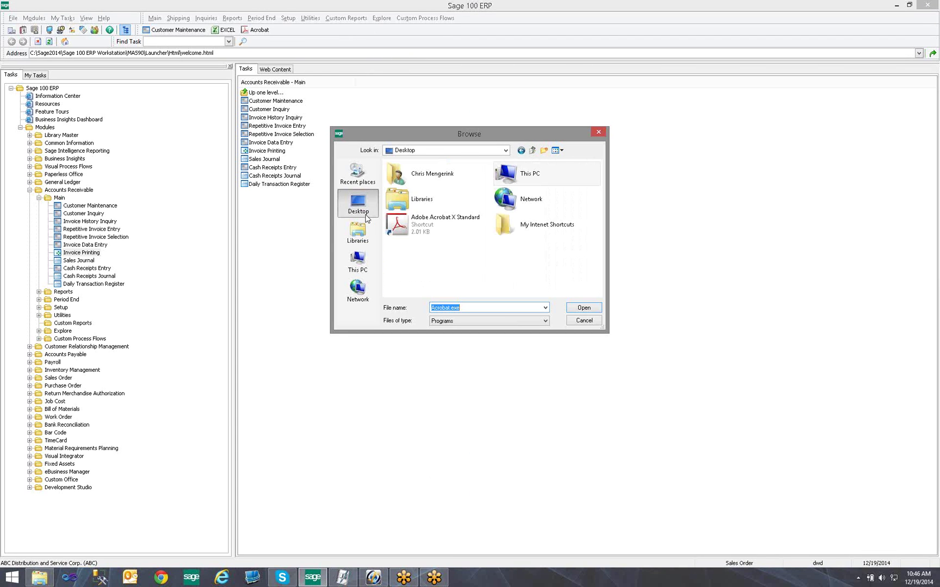
double_click(521, 229)
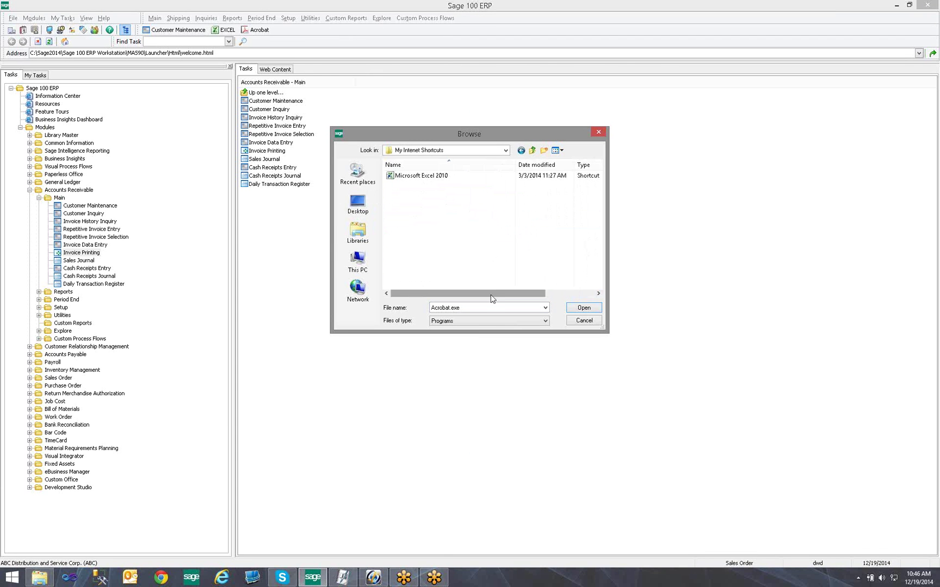
- Switch the file filter to All Files and select DWD Tech Group.url as the shortcut target
click(483, 322)
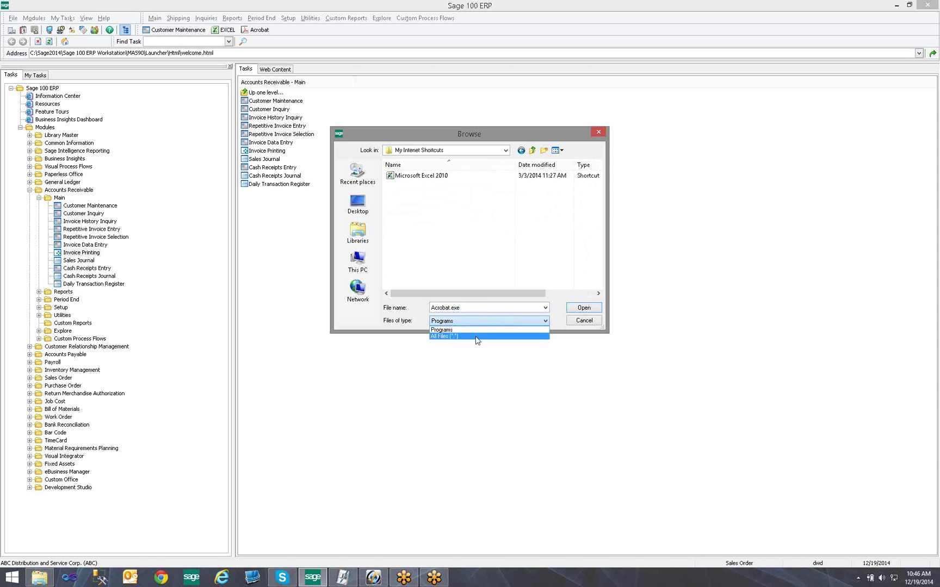
click(478, 336)
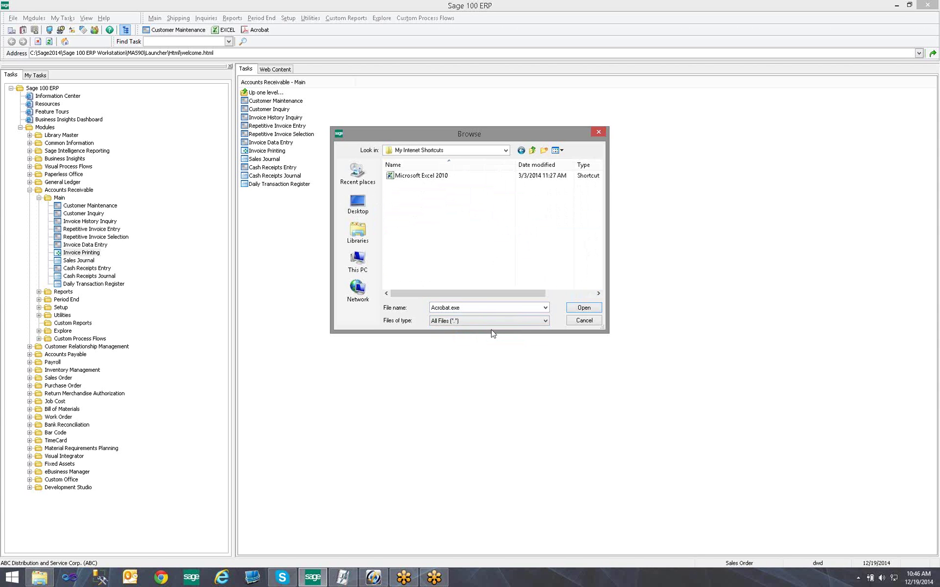
click(532, 152)
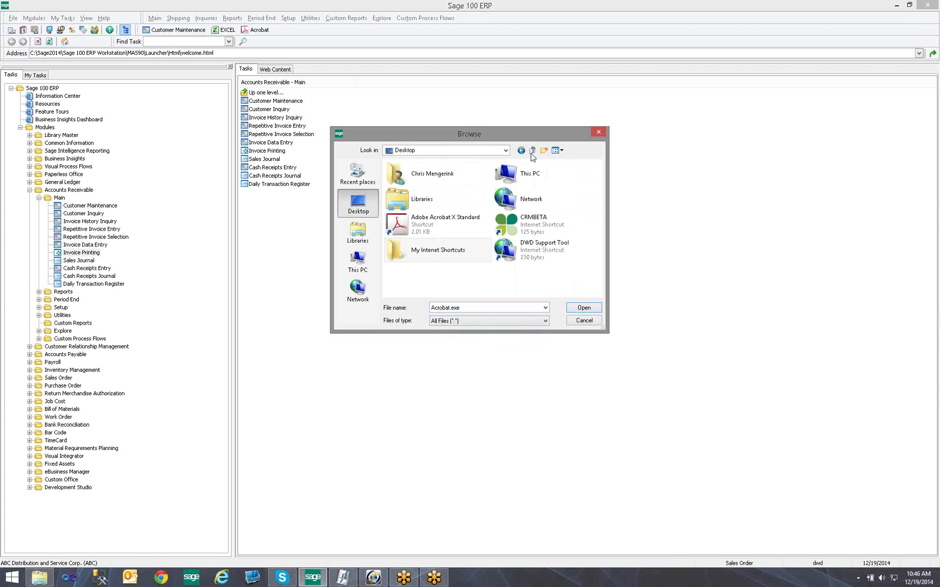
double_click(443, 250)
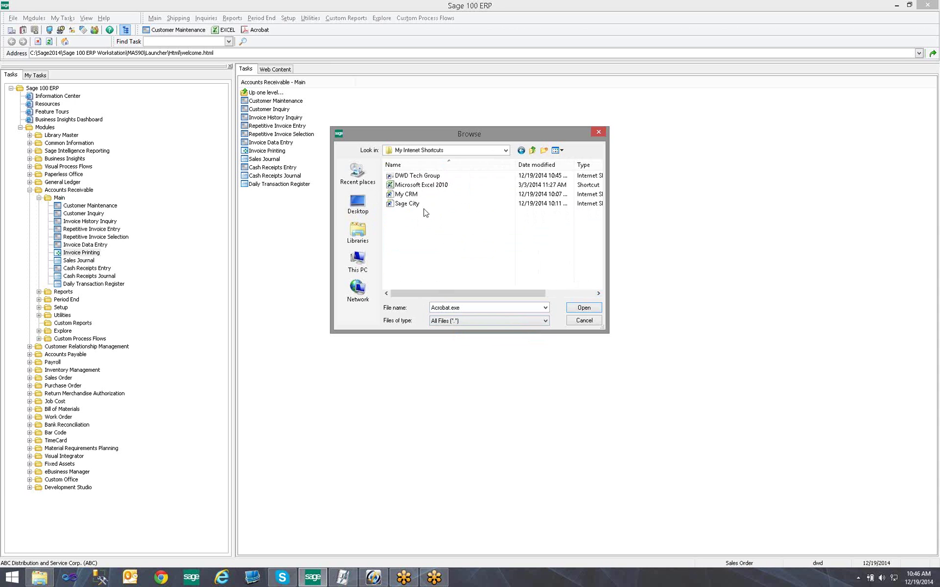
click(415, 178)
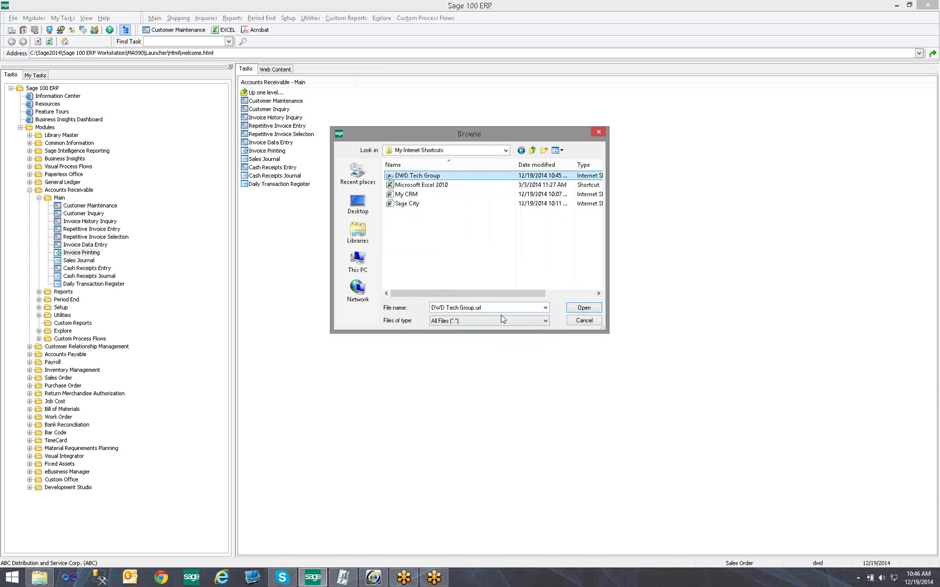
click(584, 308)
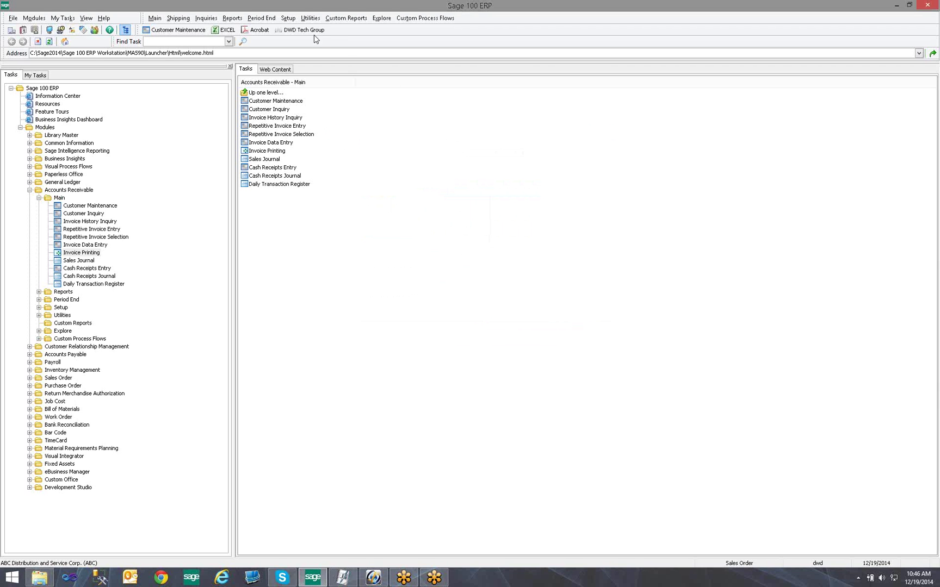
- Open the DWD website from its toolbar button, close the browser, and collapse Accounts Receivable
click(303, 30)
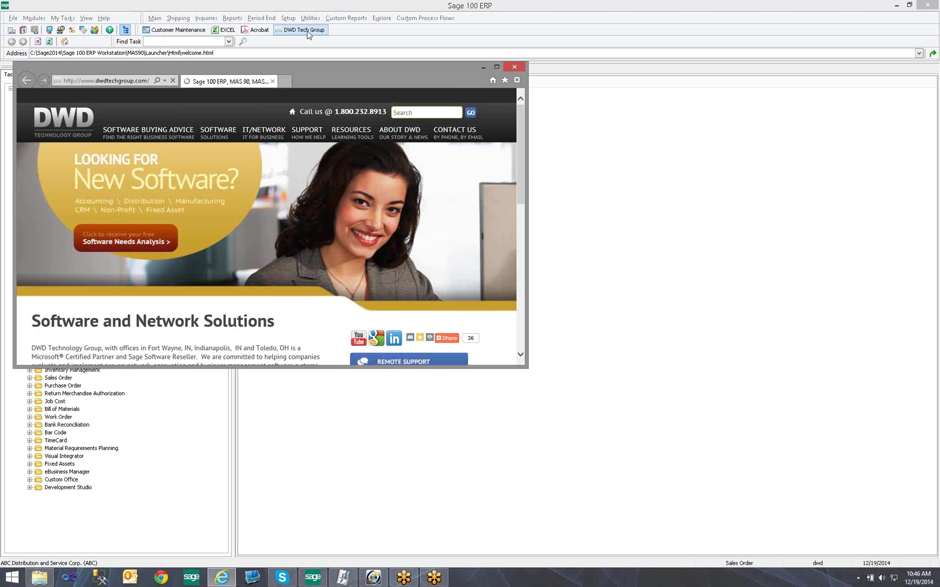
click(514, 67)
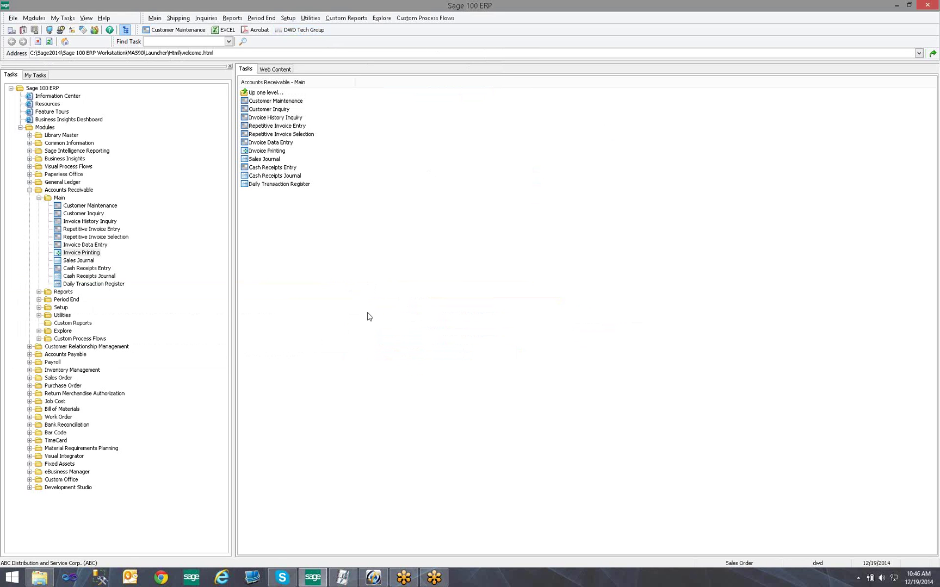
click(30, 190)
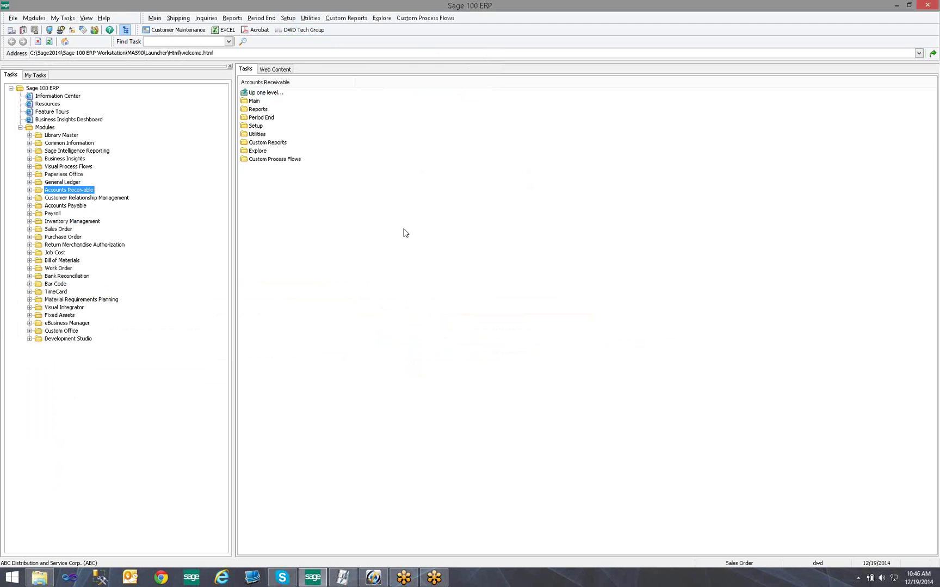